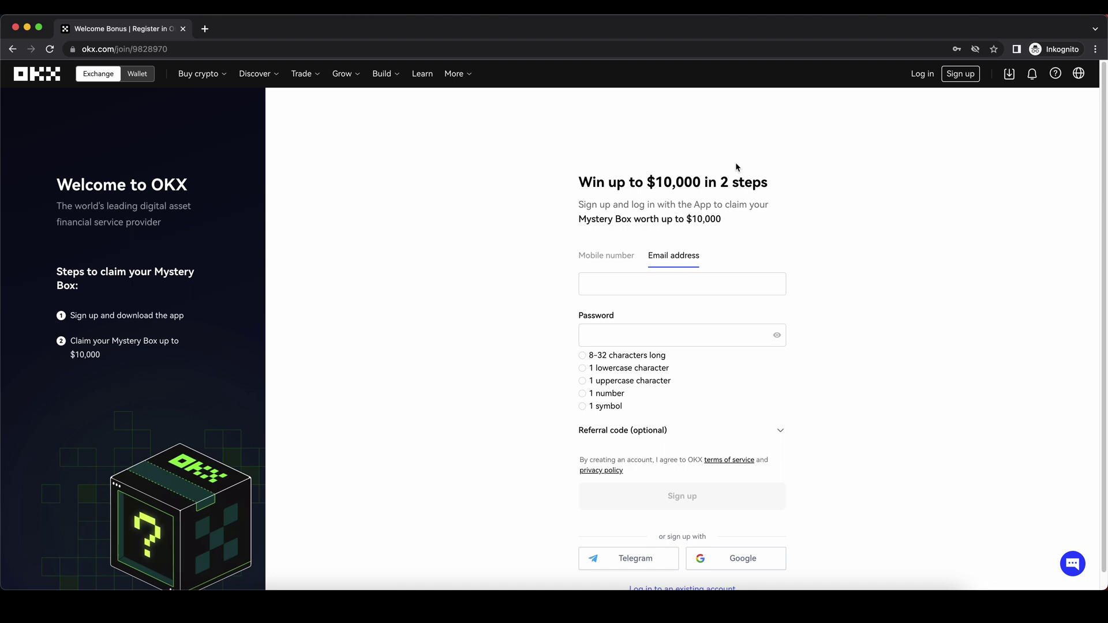
- Highlight the Mystery Box and $10,000 wording in the sign-up subtitle
left_click_drag(576, 223, 627, 218)
left_click(647, 219)
double_click(719, 218)
left_click(728, 219)
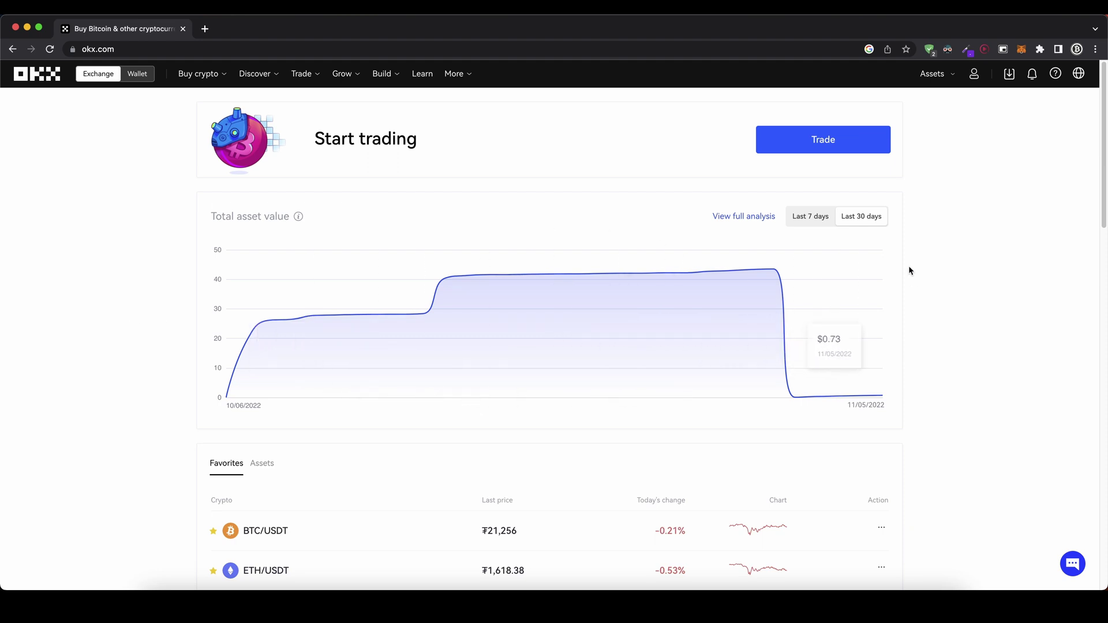
mouse_move(935, 74)
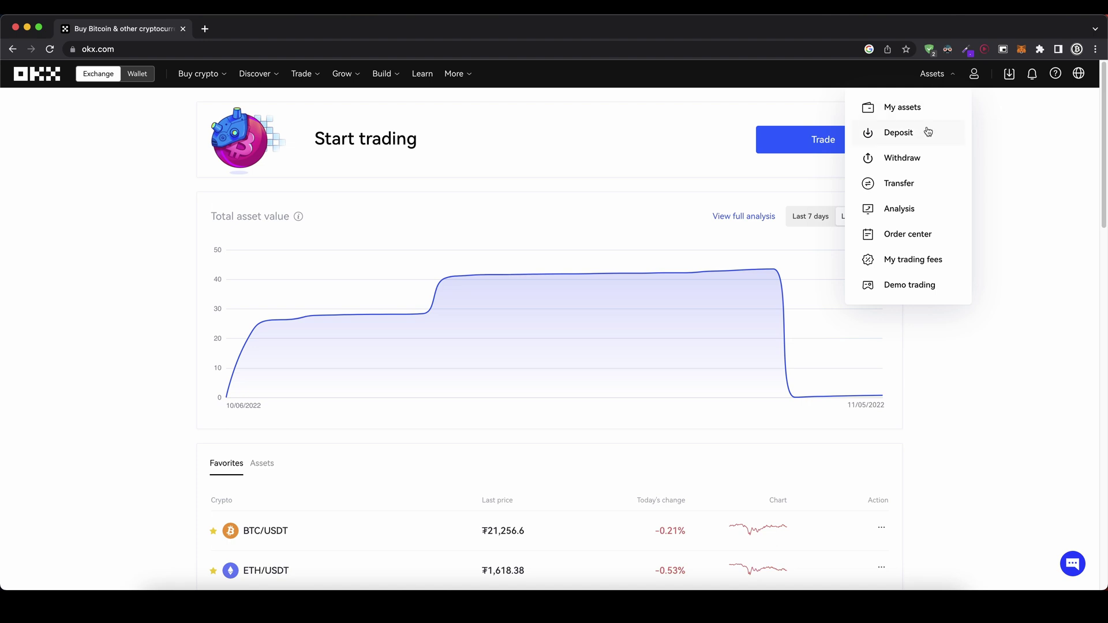
- Set up a BTC deposit on the BTC-Bitcoin network and copy its address
left_click(928, 132)
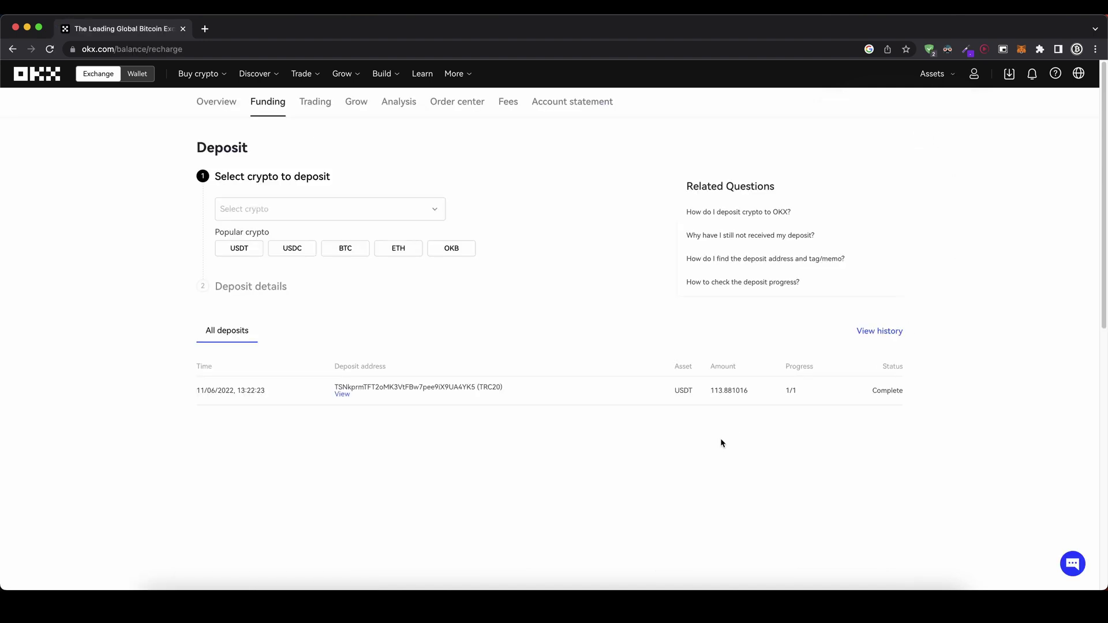
left_click(295, 207)
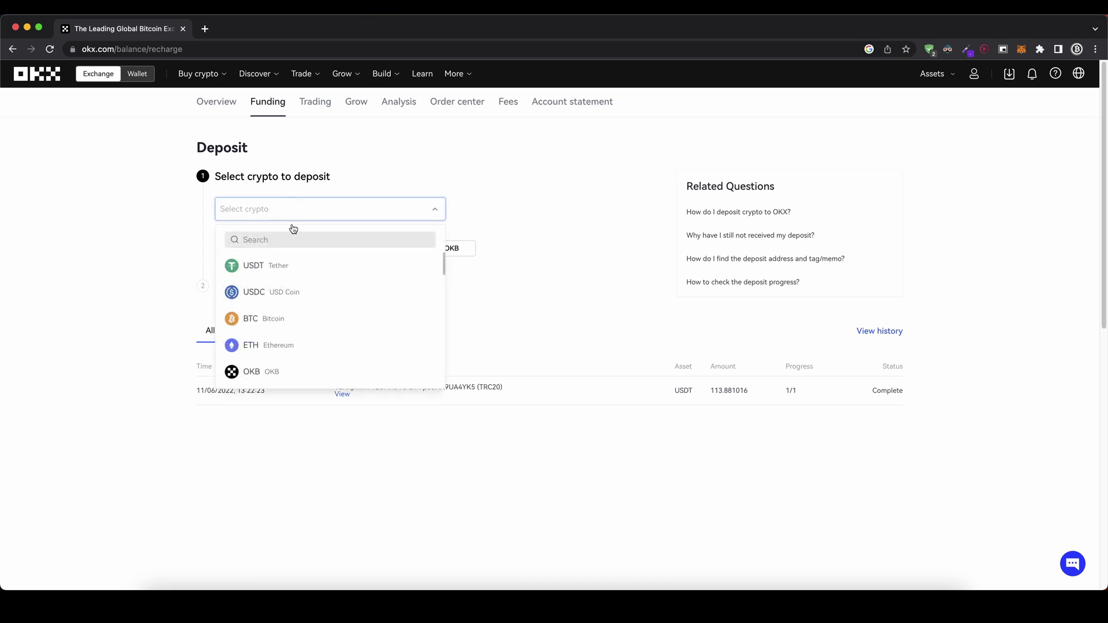
left_click(275, 317)
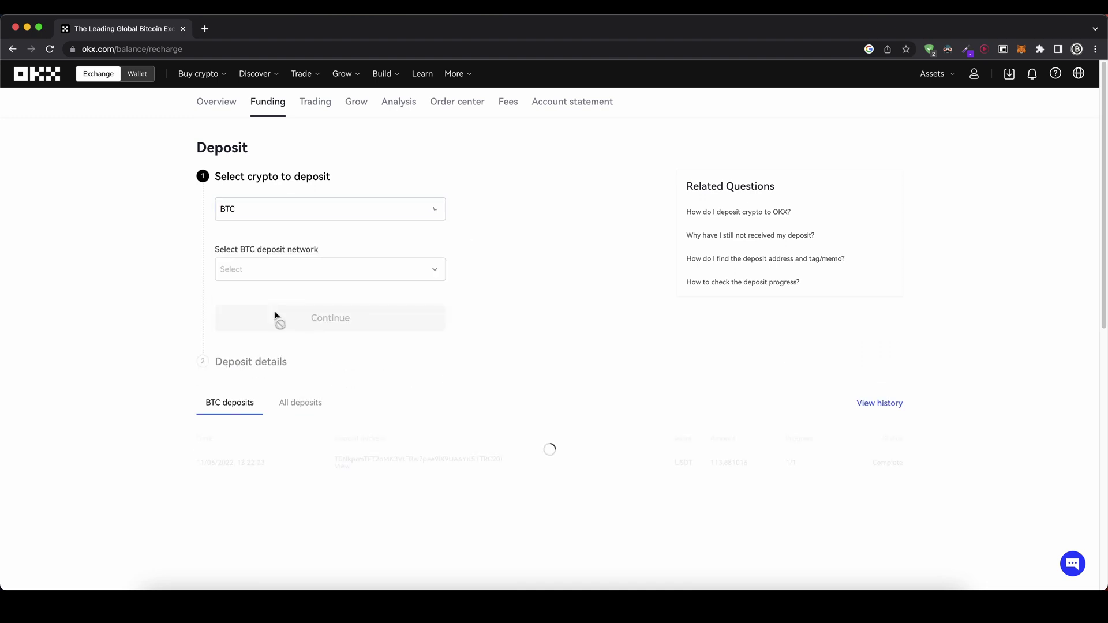
left_click(278, 270)
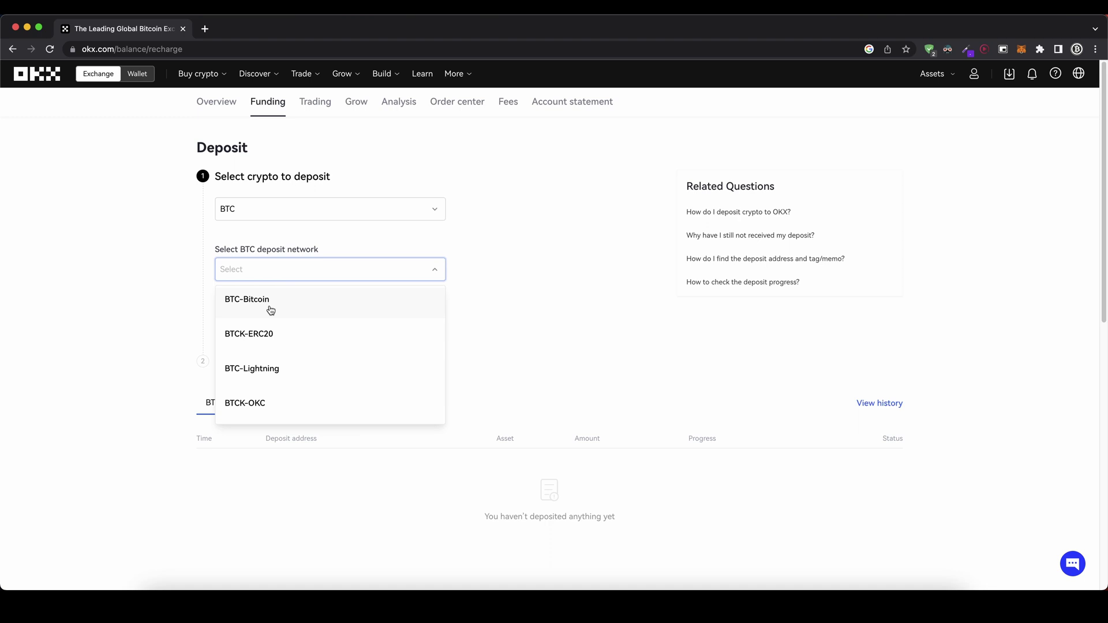
left_click(269, 301)
left_click(315, 376)
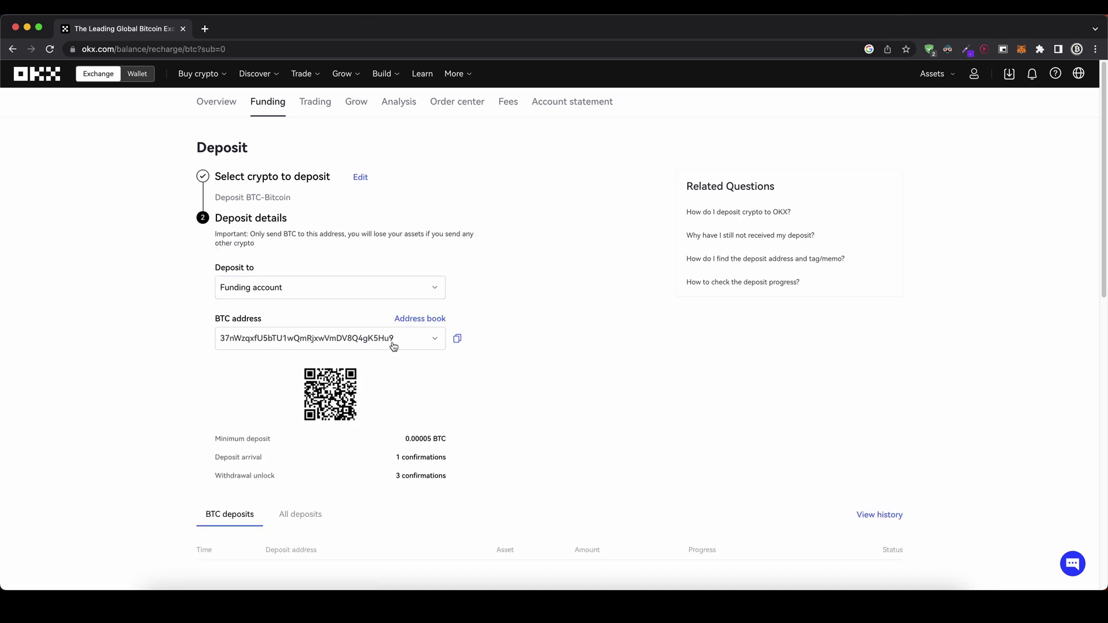
left_click(457, 337)
- Change the deposit crypto to USDT on USDT-TRC20 and copy the new address
left_click(363, 176)
left_click(328, 209)
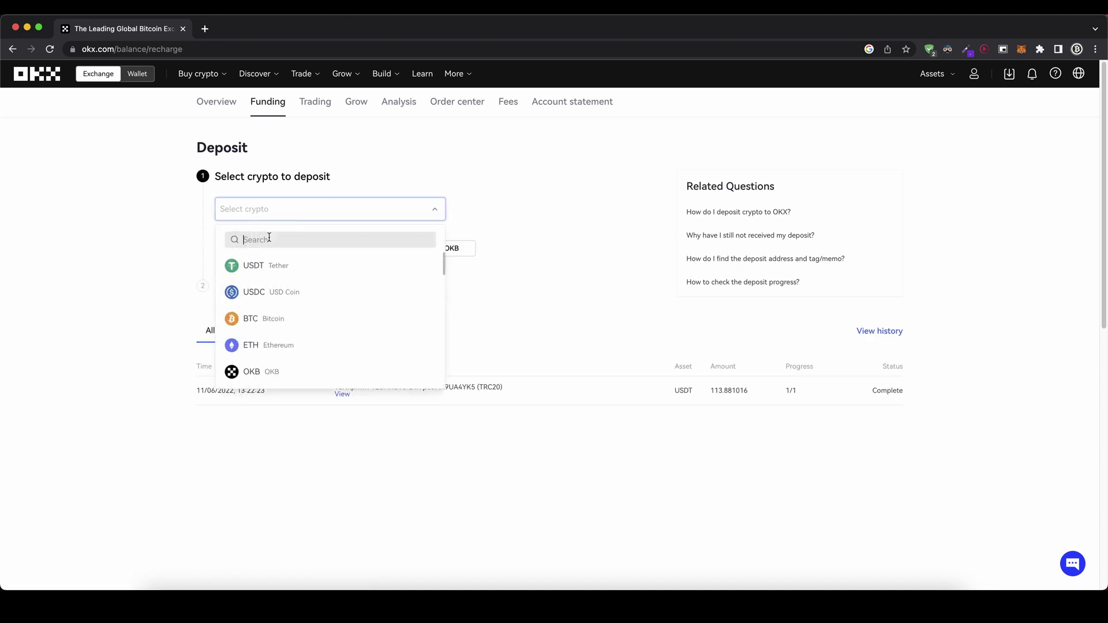
left_click(258, 267)
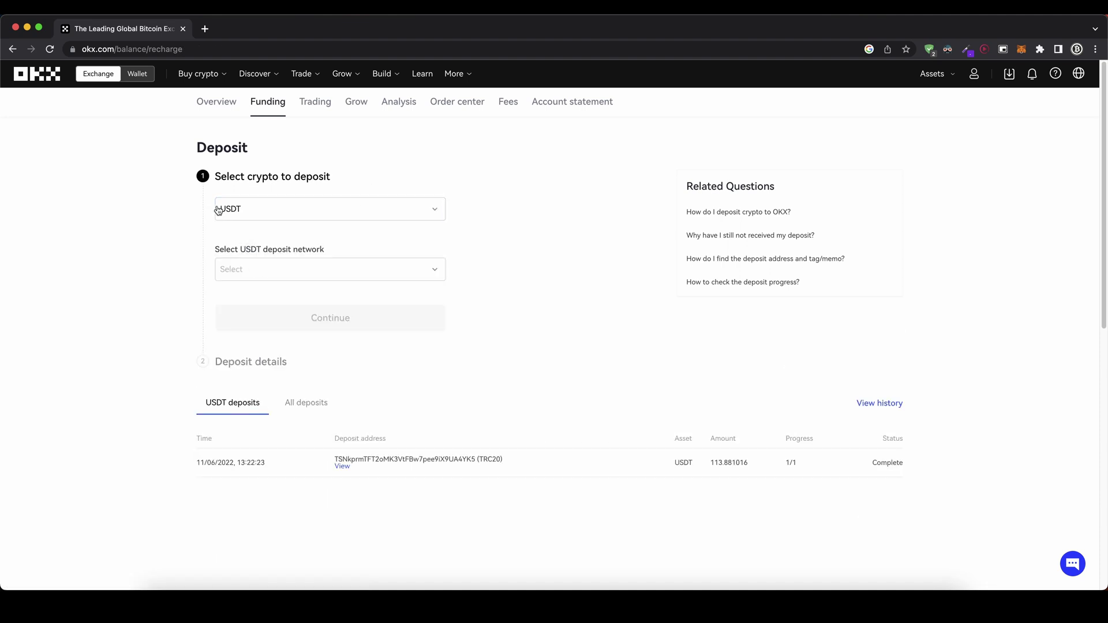
left_click(264, 279)
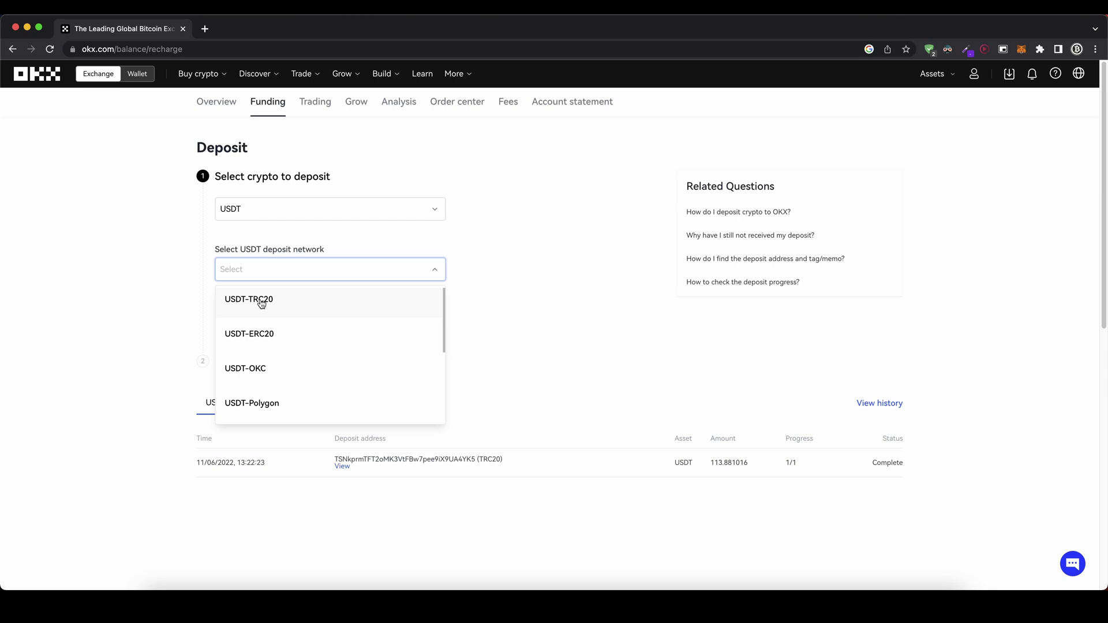
left_click(261, 303)
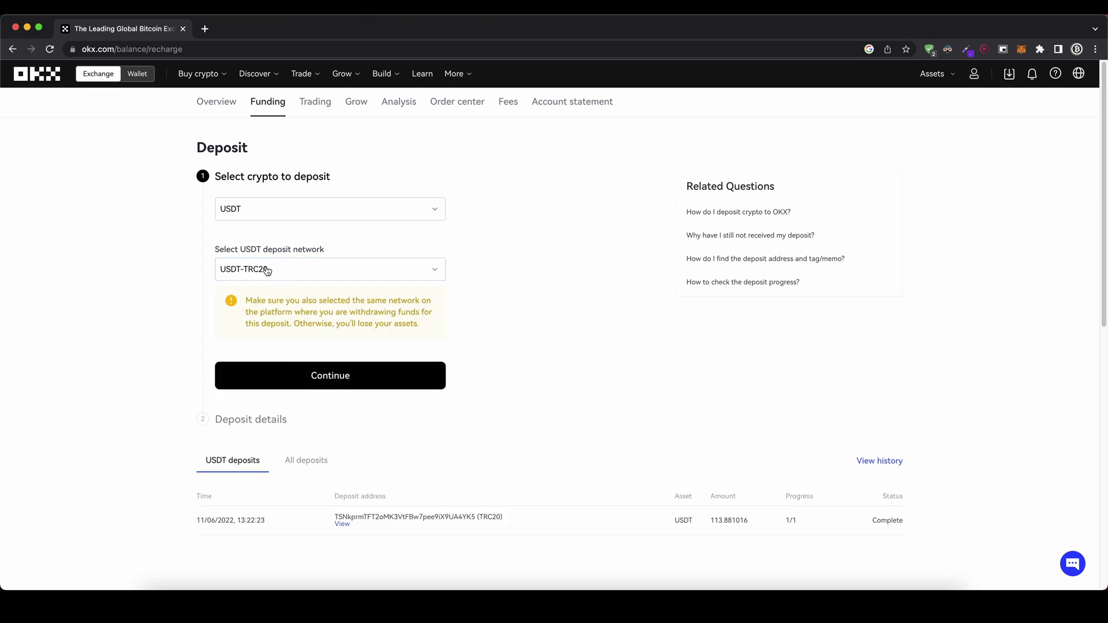
left_click(319, 375)
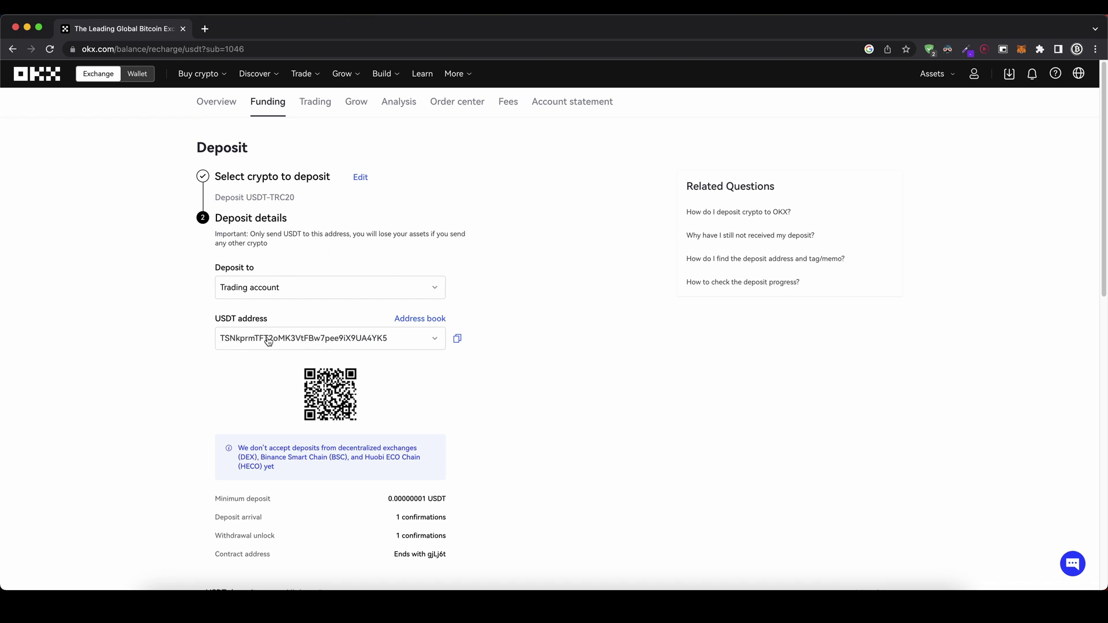
left_click(457, 339)
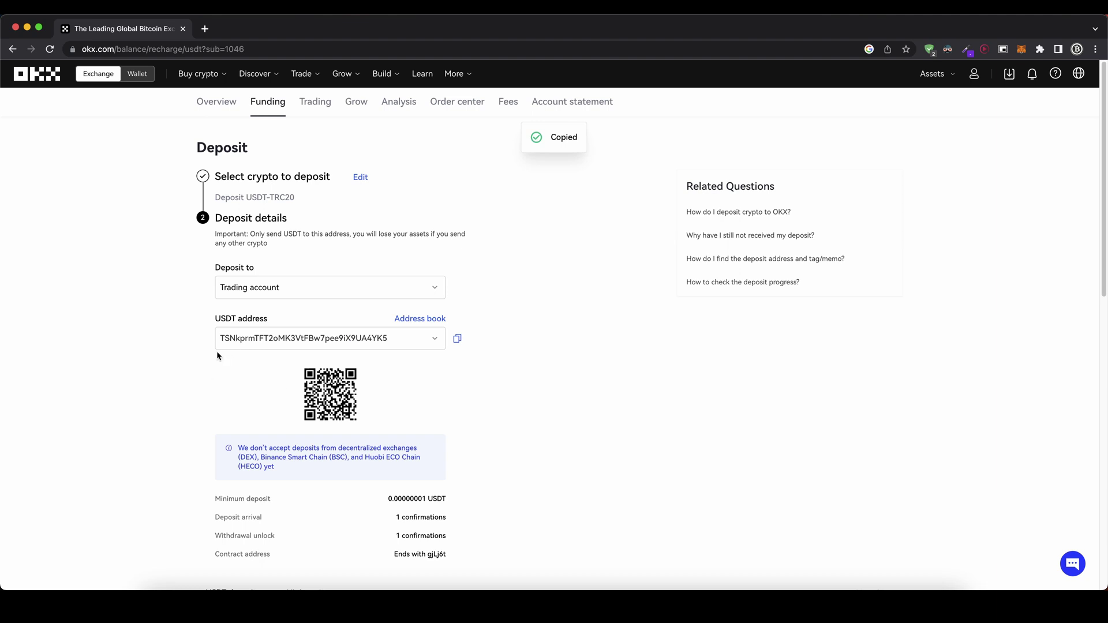
scroll(214, 348, "down", 5)
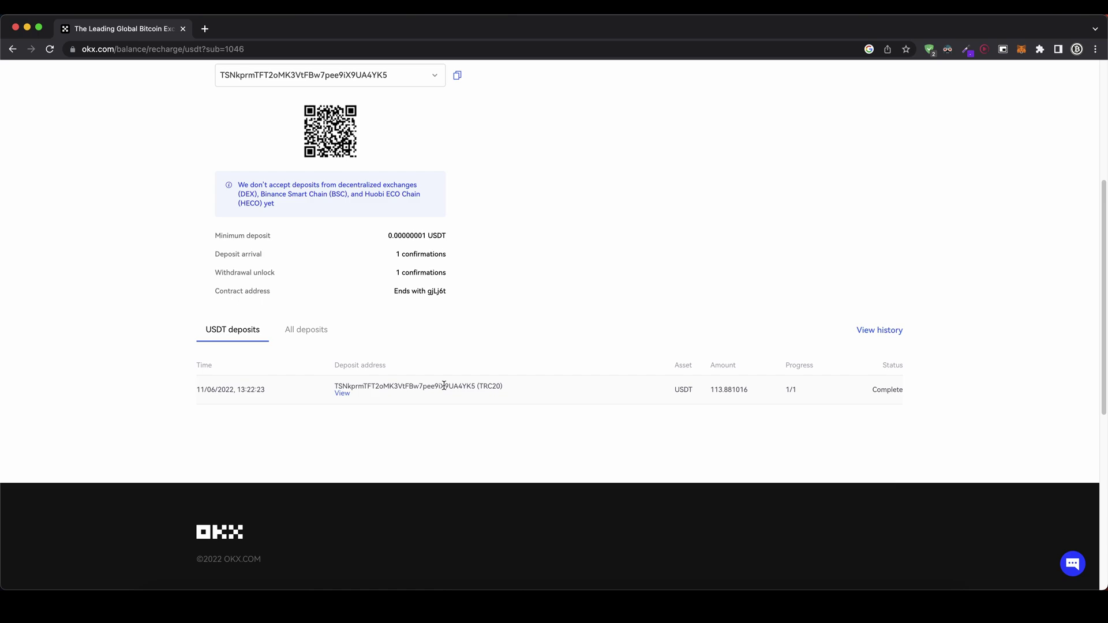
scroll(443, 386, "up", 5)
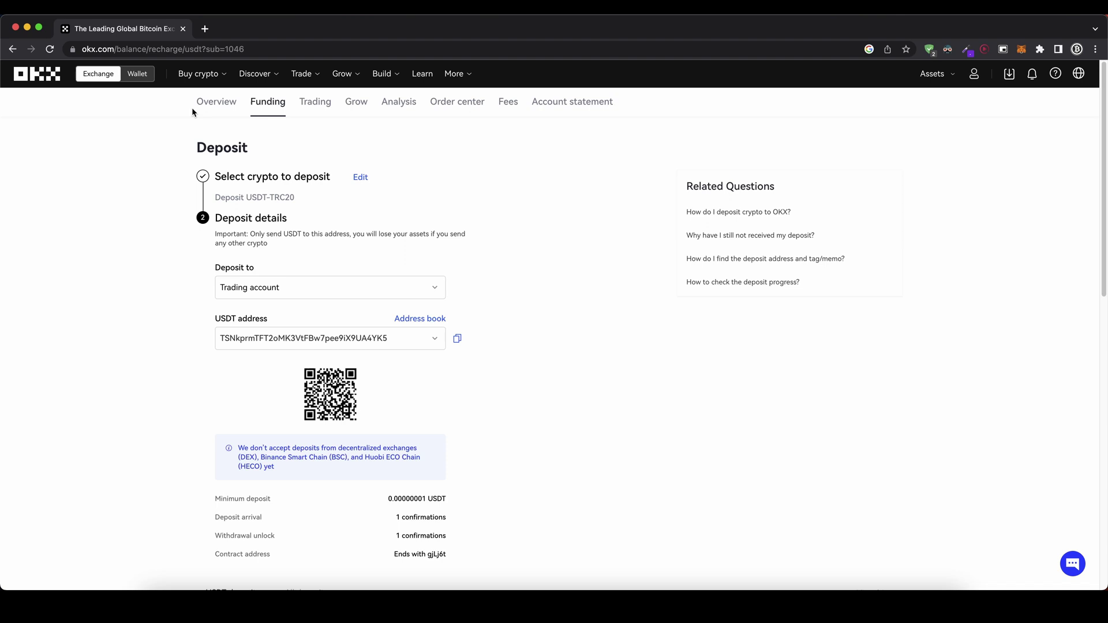
- On the buy-with-card page, keep EUR as payment currency and choose USDT to receive
mouse_move(201, 74)
left_click(227, 114)
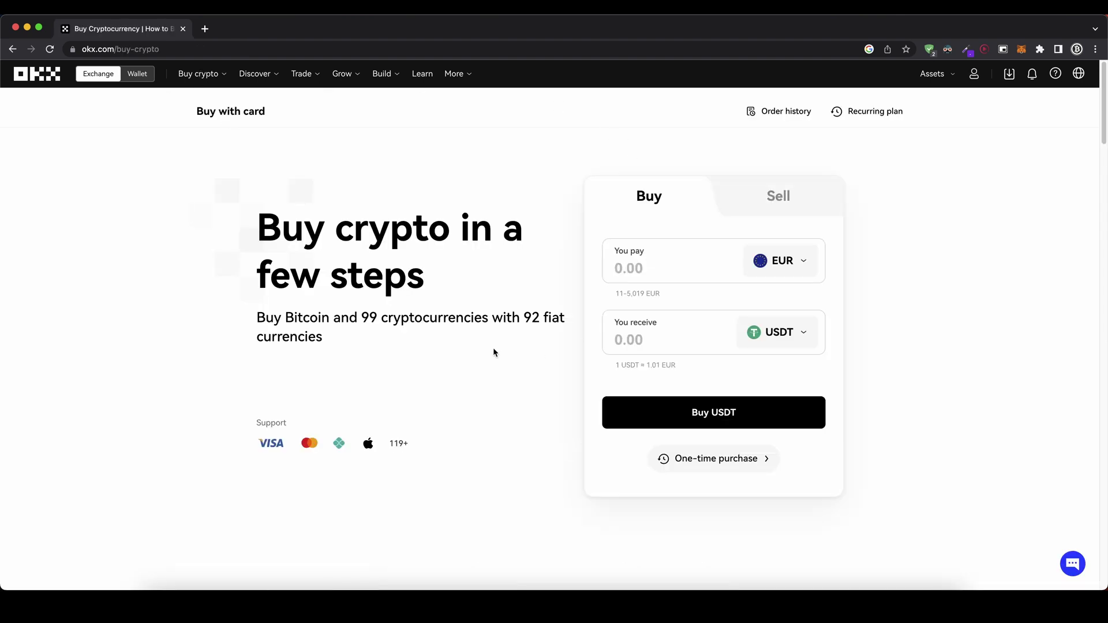
left_click(807, 269)
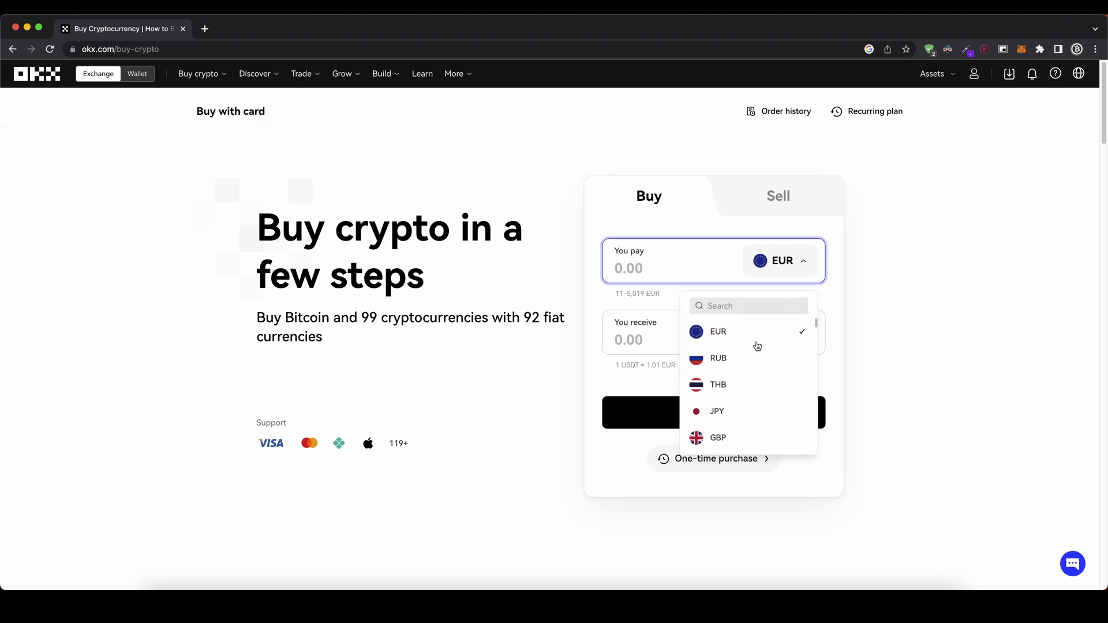
scroll(741, 353, "down", 3)
scroll(741, 357, "down", 3)
scroll(742, 361, "down", 3)
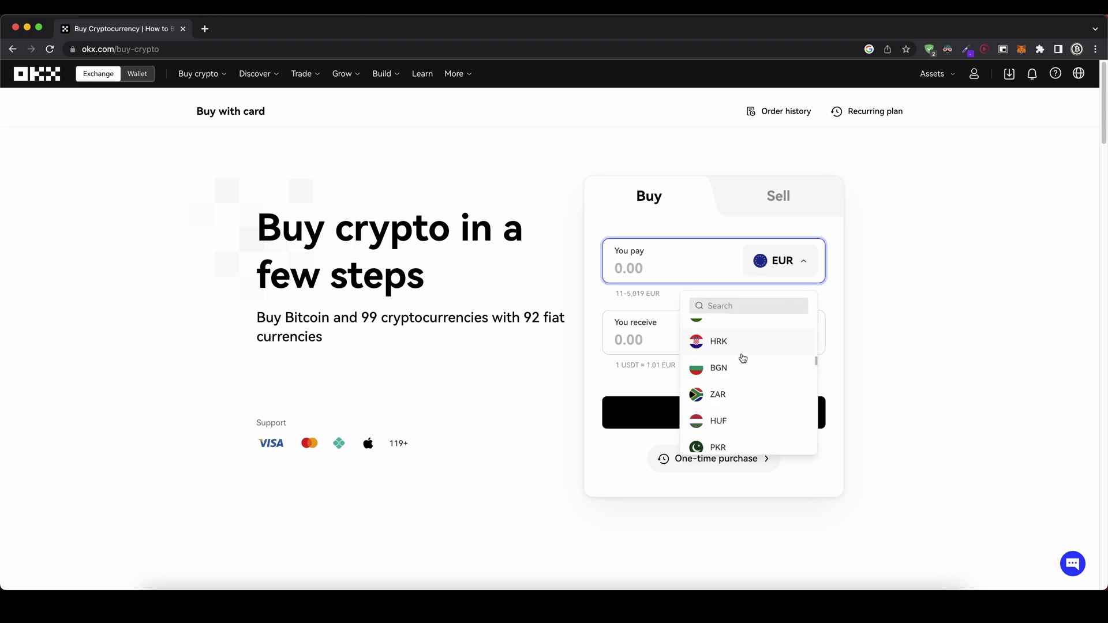
scroll(744, 366, "down", 3)
scroll(745, 365, "down", 3)
scroll(744, 366, "down", 3)
scroll(744, 365, "down", 3)
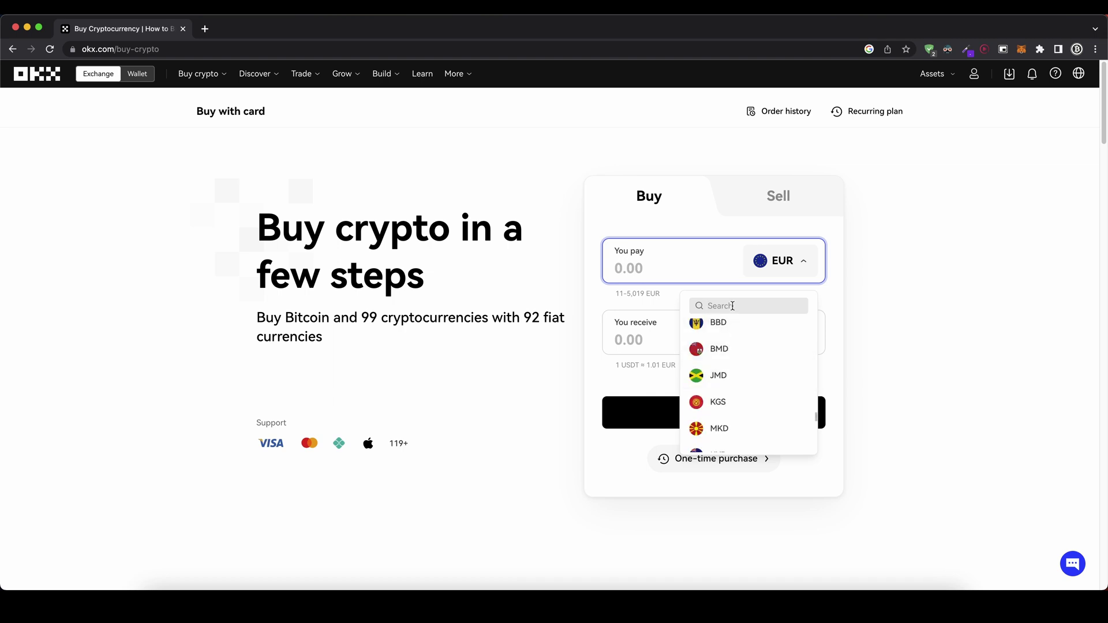
left_click(901, 264)
left_click(680, 266)
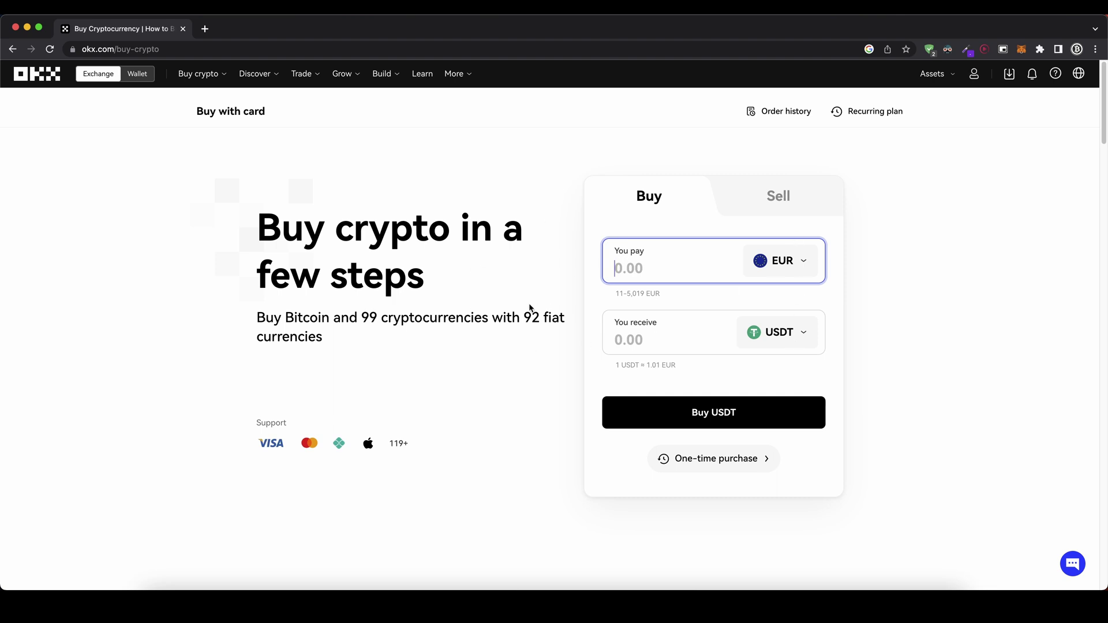
left_click(789, 330)
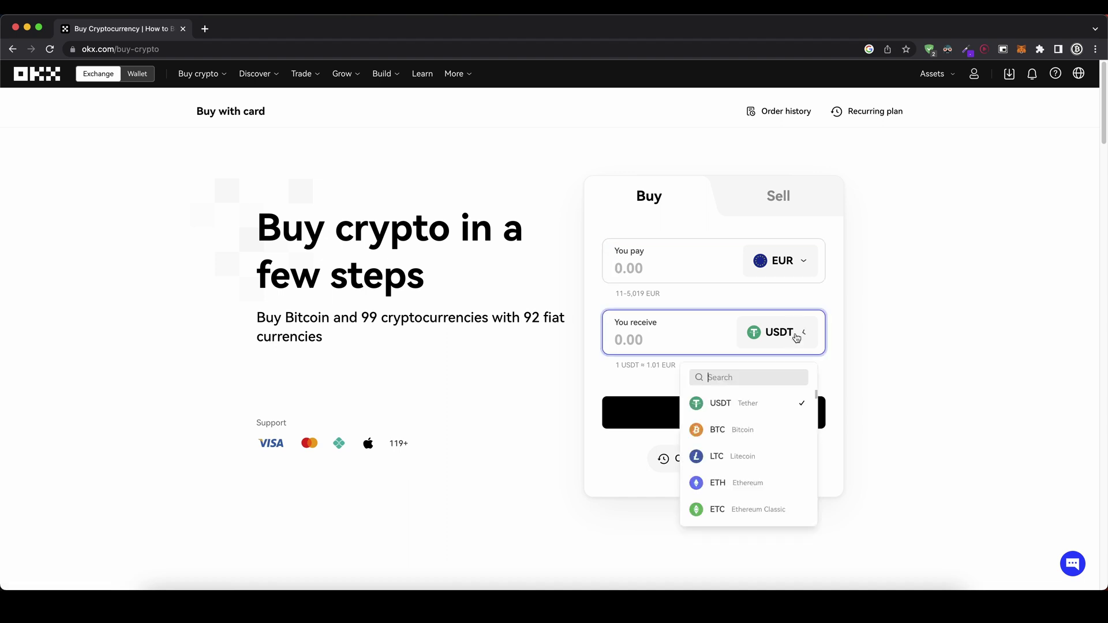
scroll(777, 433, "down", 1)
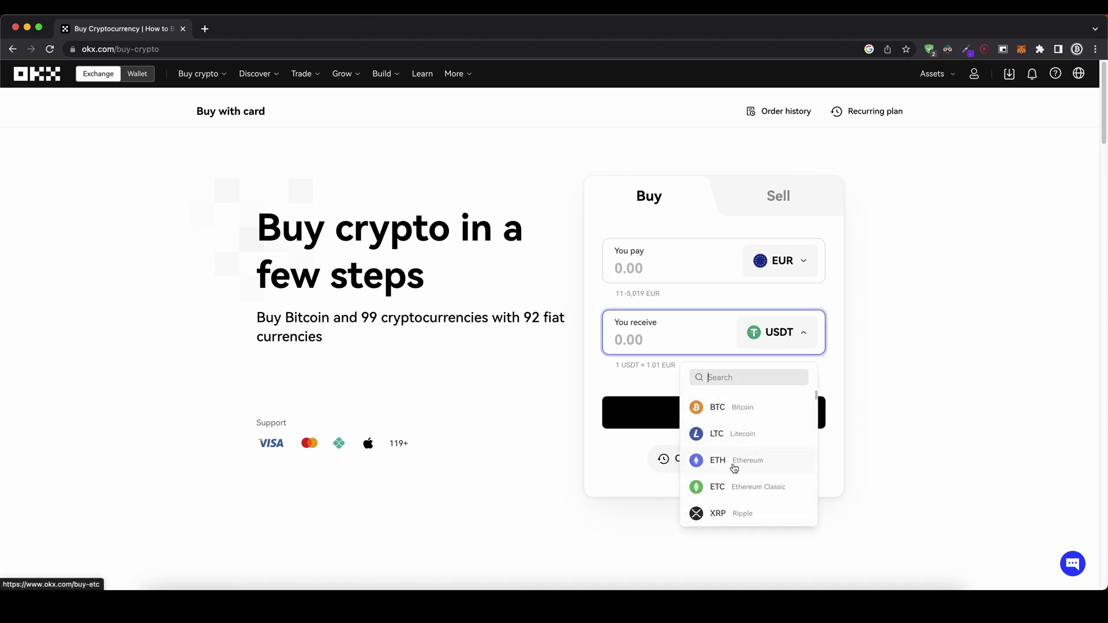
scroll(745, 458, "down", 1)
scroll(744, 459, "up", 2)
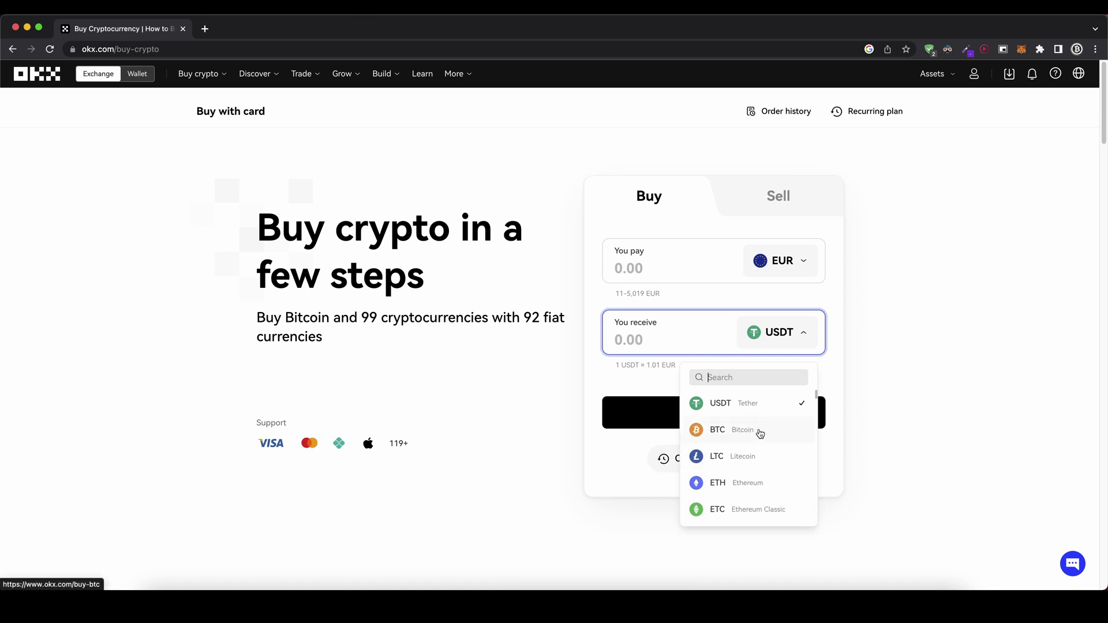
scroll(754, 459, "down", 2)
scroll(753, 450, "up", 2)
left_click(744, 404)
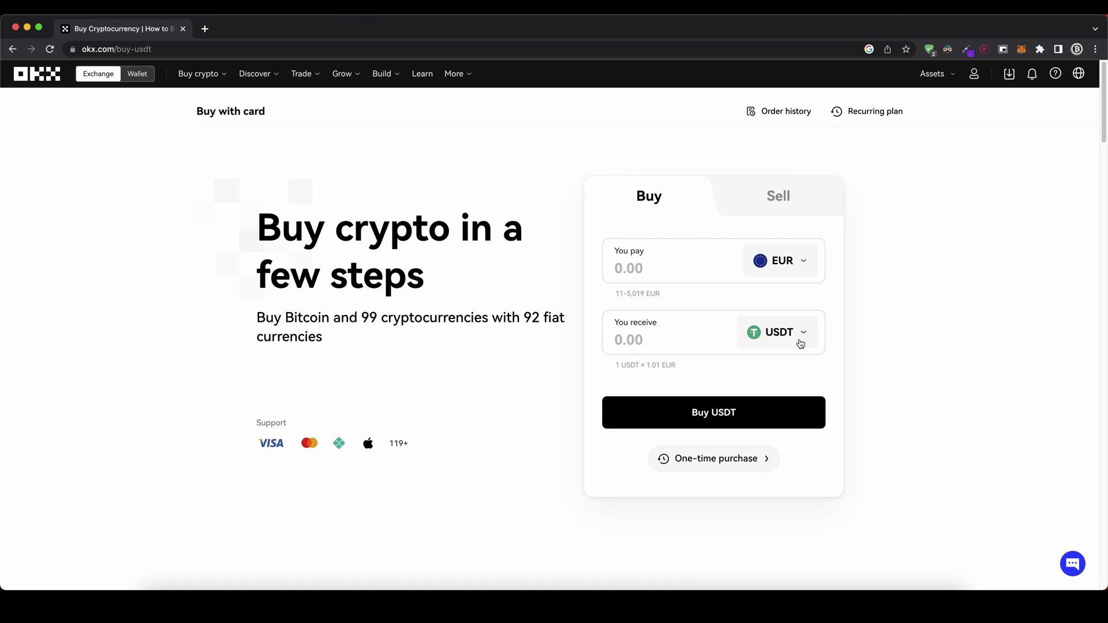
- Order 500 EUR of USDT and settle on Banxa as provider after trying MoonPay
left_click(693, 277)
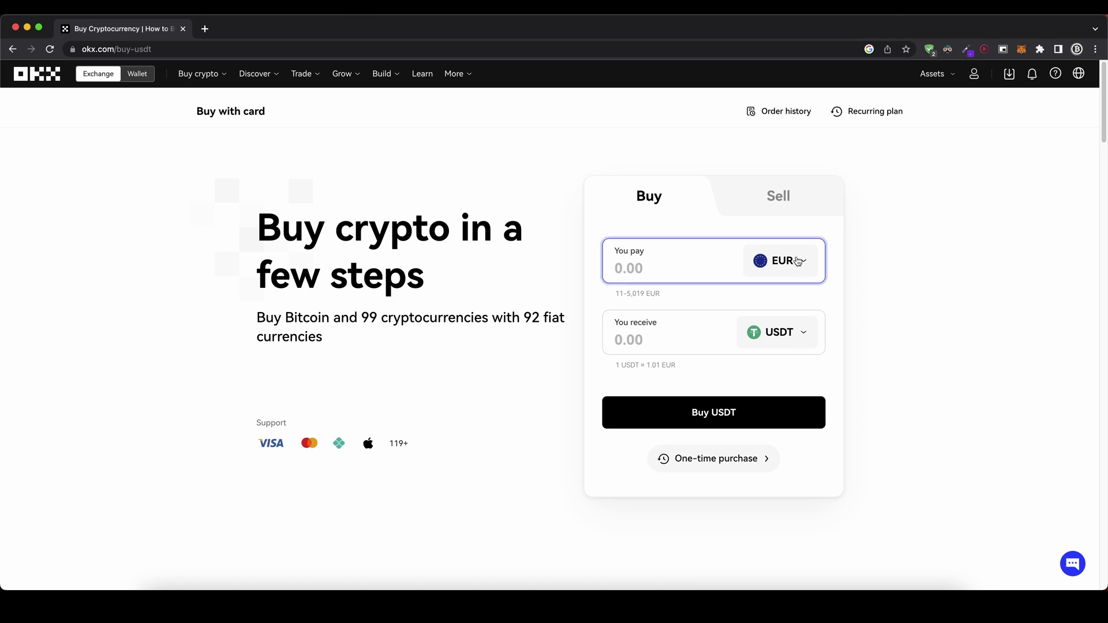
type("500")
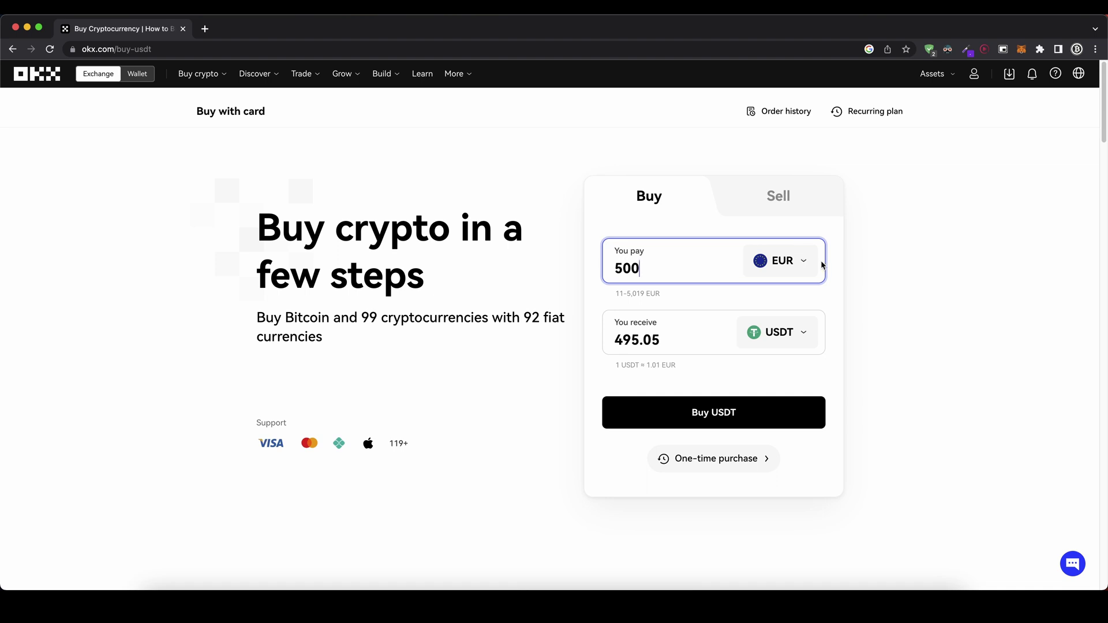
left_click(723, 410)
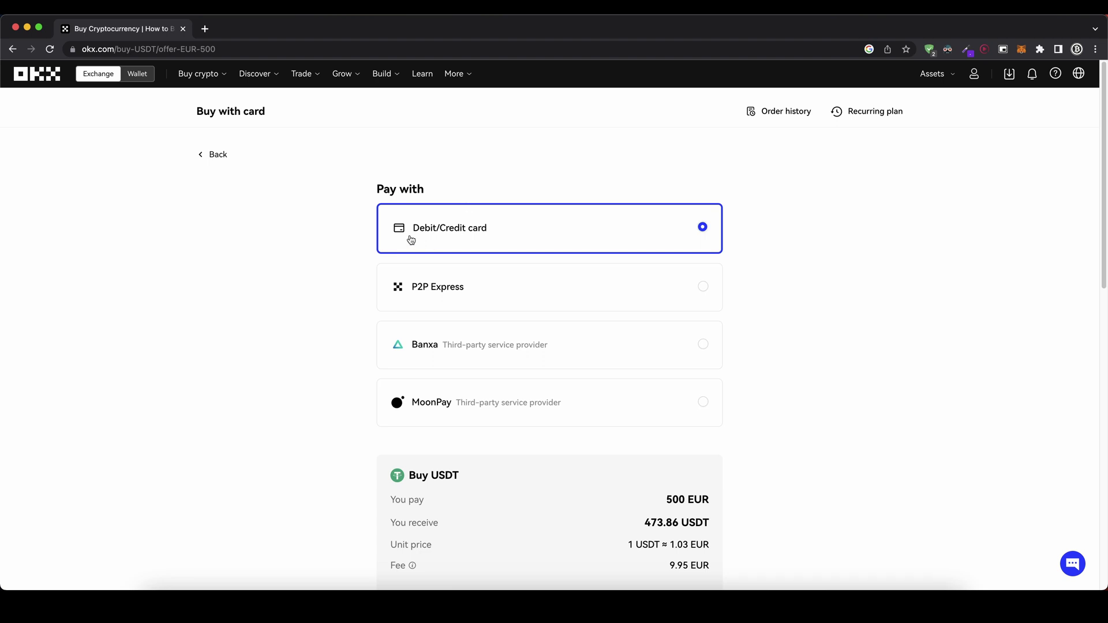
scroll(563, 219, "down", 3)
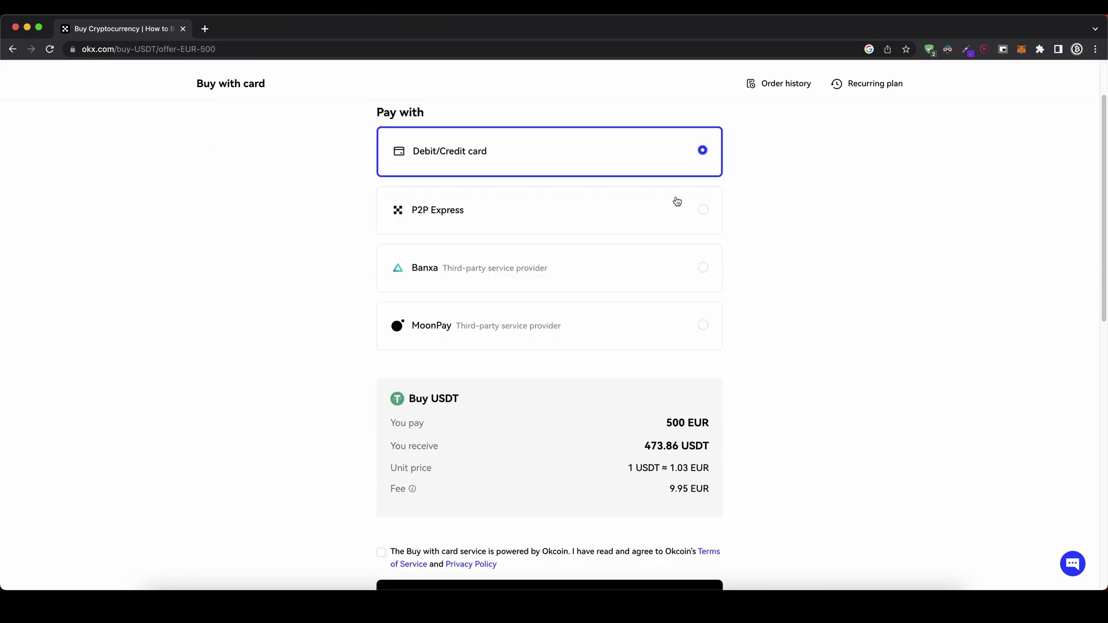
scroll(673, 261, "down", 1)
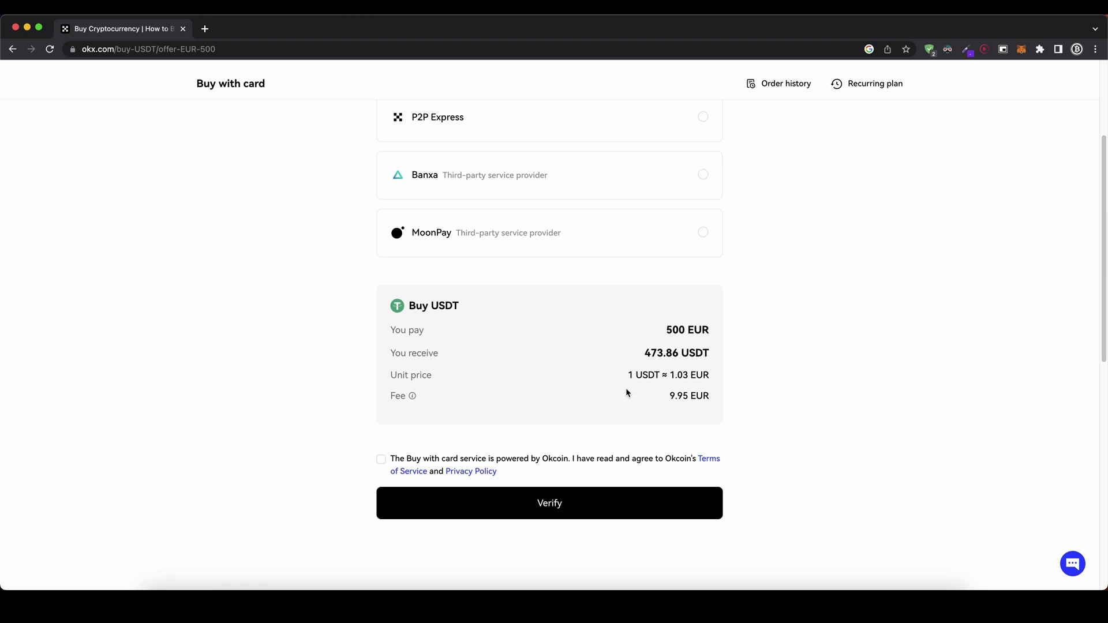
scroll(626, 388, "up", 5)
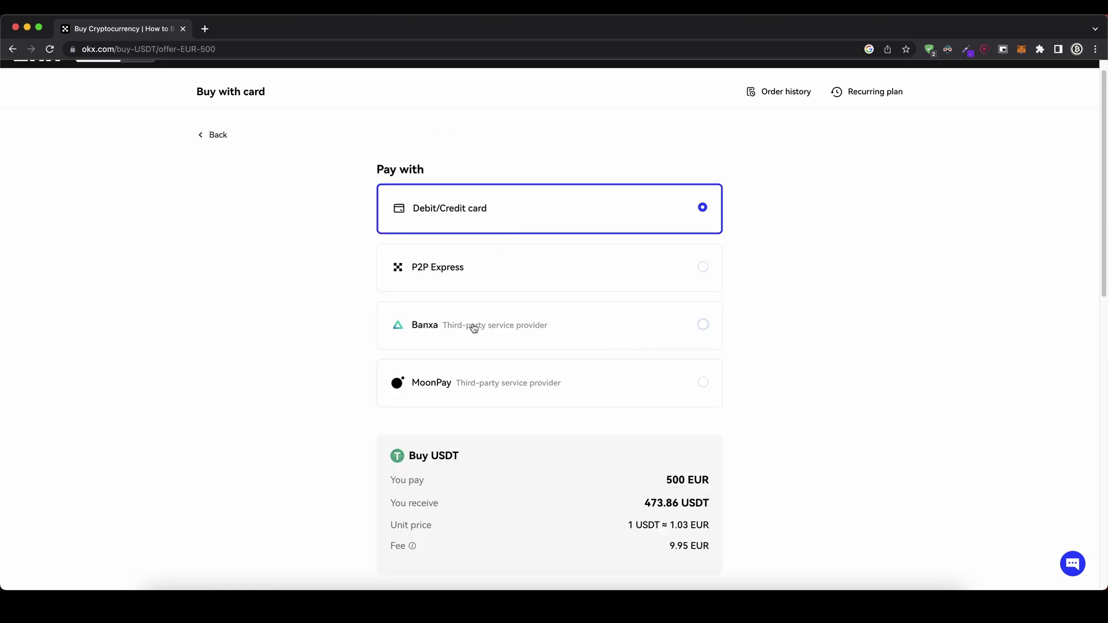
left_click(474, 324)
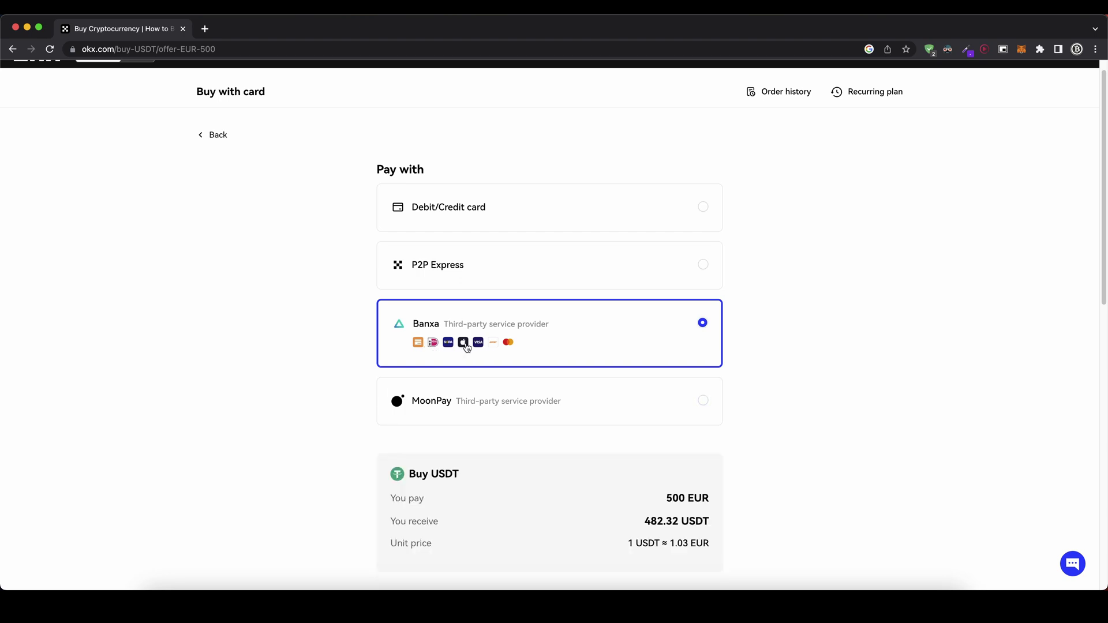
left_click(443, 394)
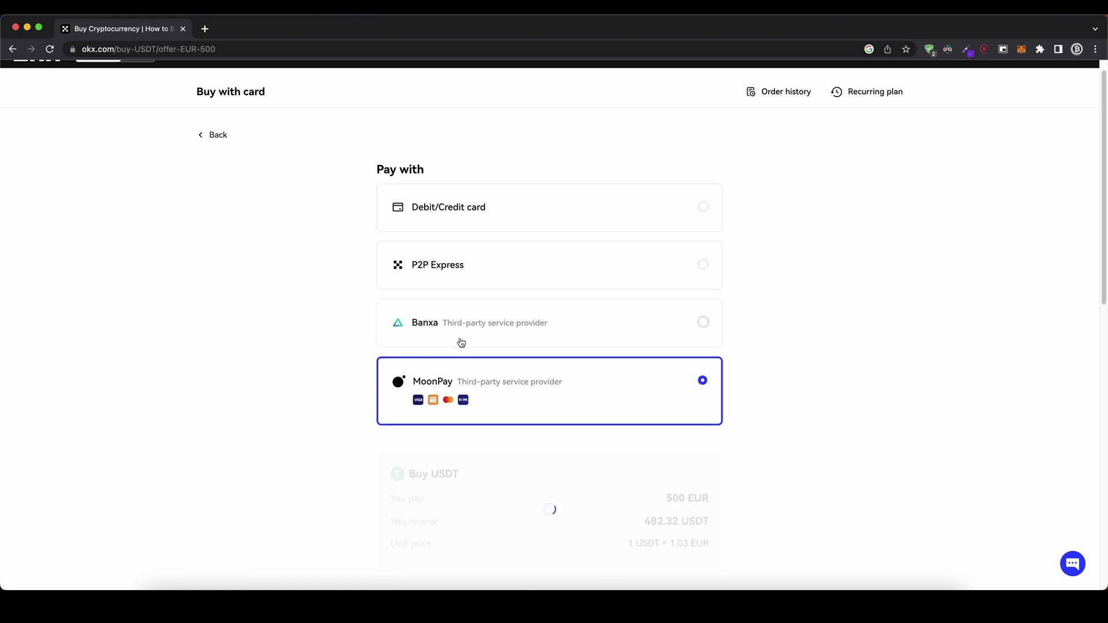
left_click(443, 333)
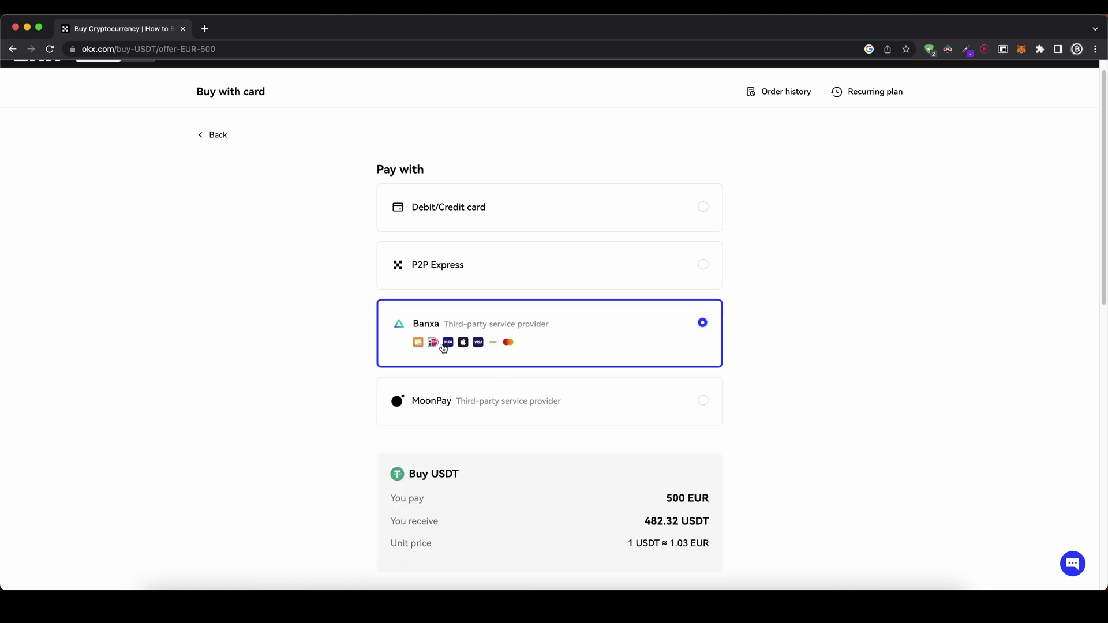
scroll(432, 347, "down", 1)
scroll(571, 390, "down", 1)
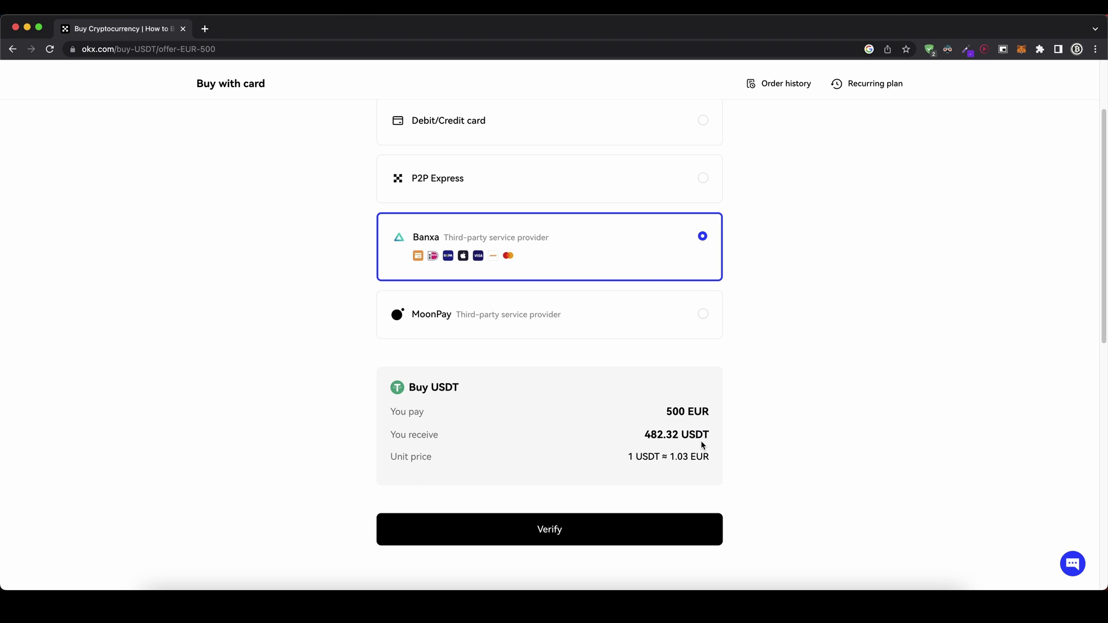
scroll(564, 406, "down", 2)
scroll(606, 424, "down", 1)
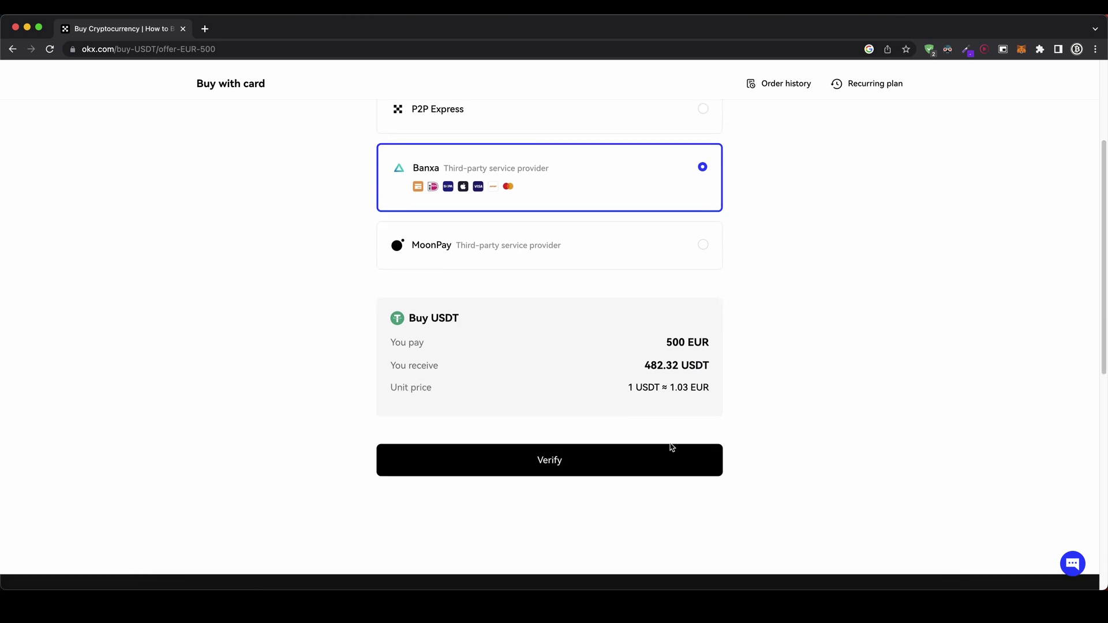
scroll(671, 447, "up", 5)
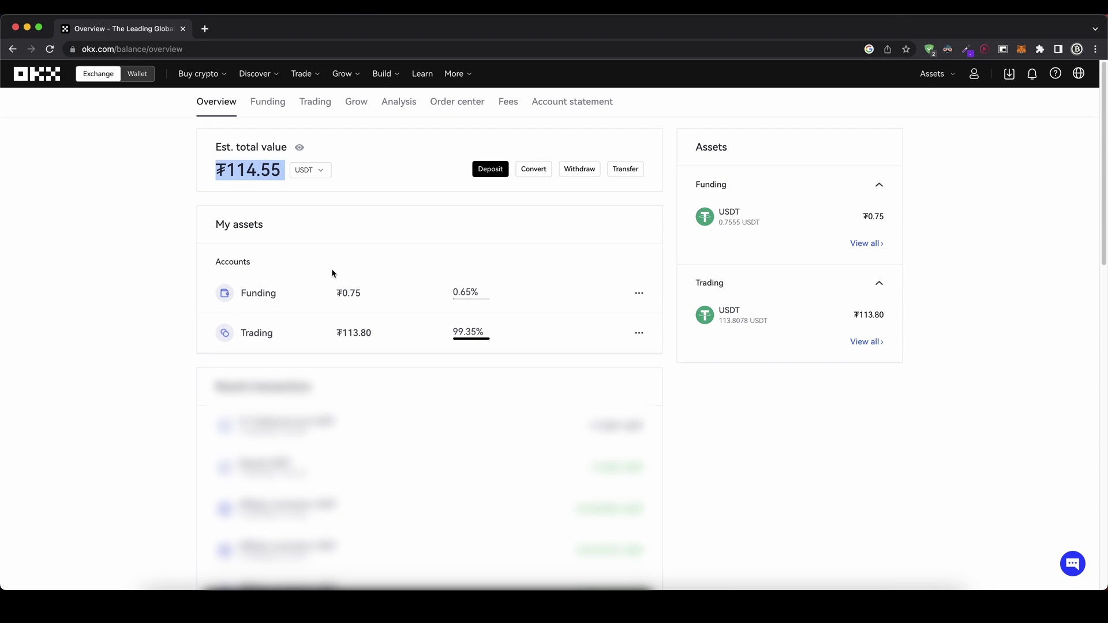
- Clear the total balance selection and go to the ETH/USDT spot trading page
left_click(106, 224)
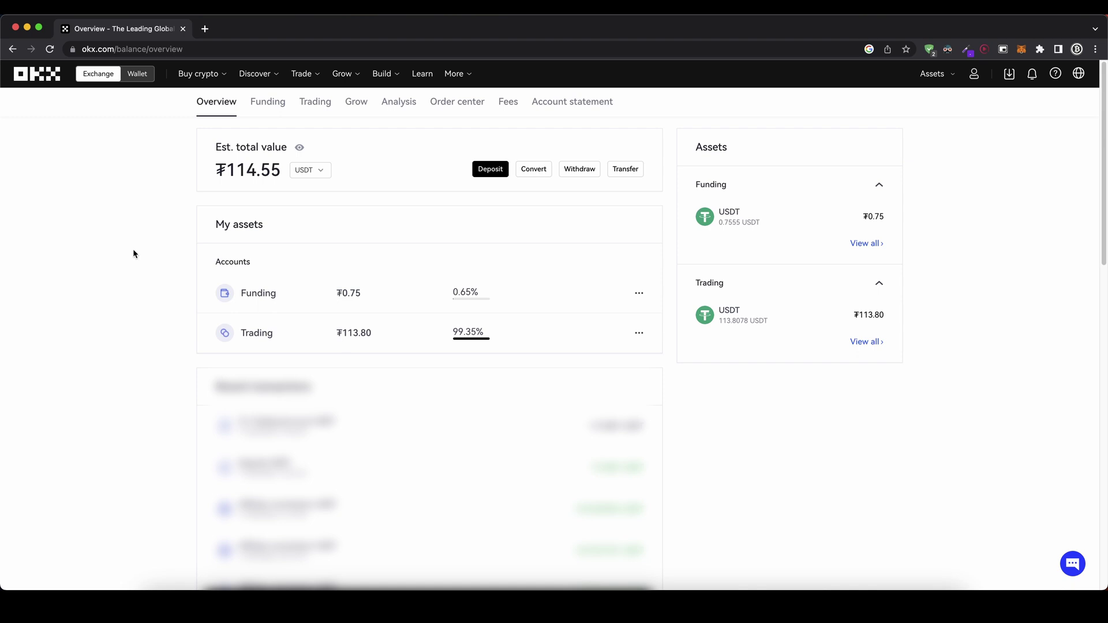
mouse_move(302, 74)
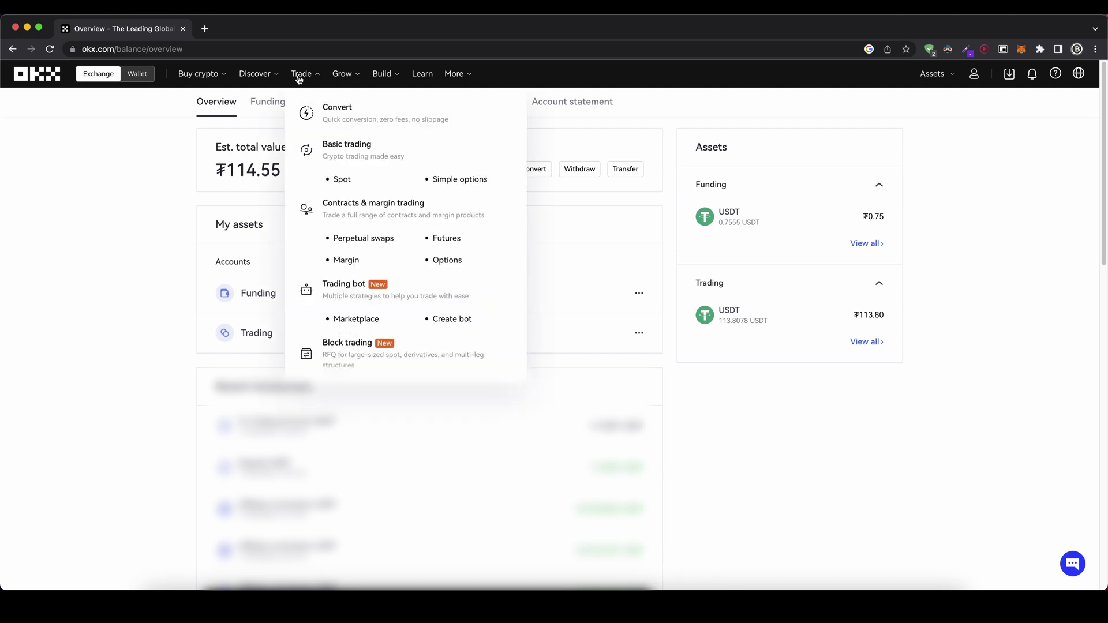
left_click(339, 178)
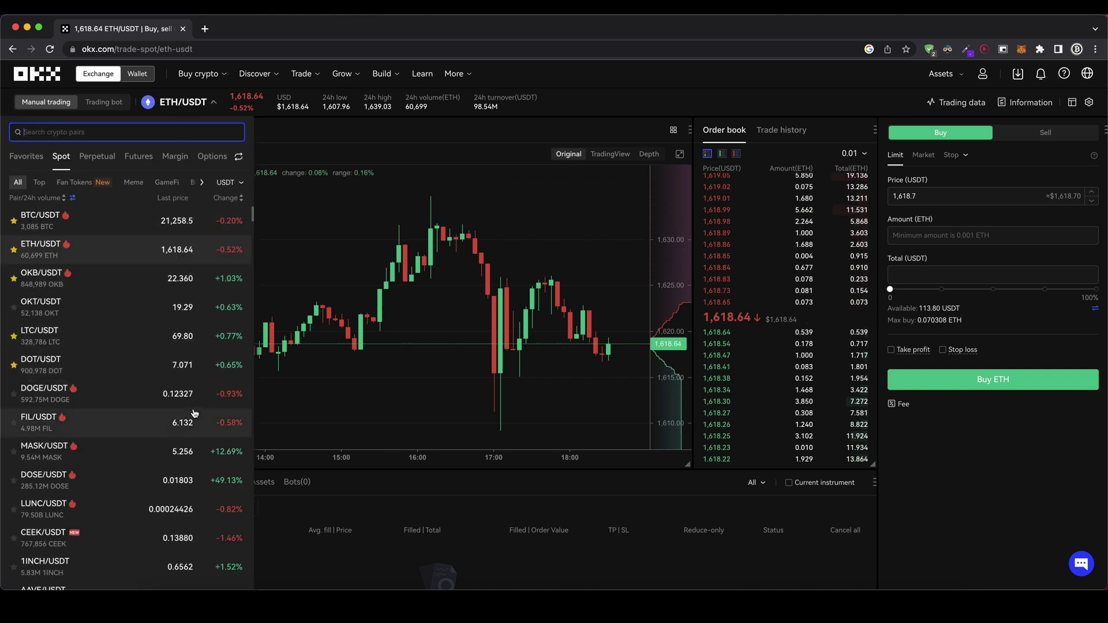
- Check the trade mode and layout settings, browse the pairs list, and keep ETH/USDT
left_click(581, 185)
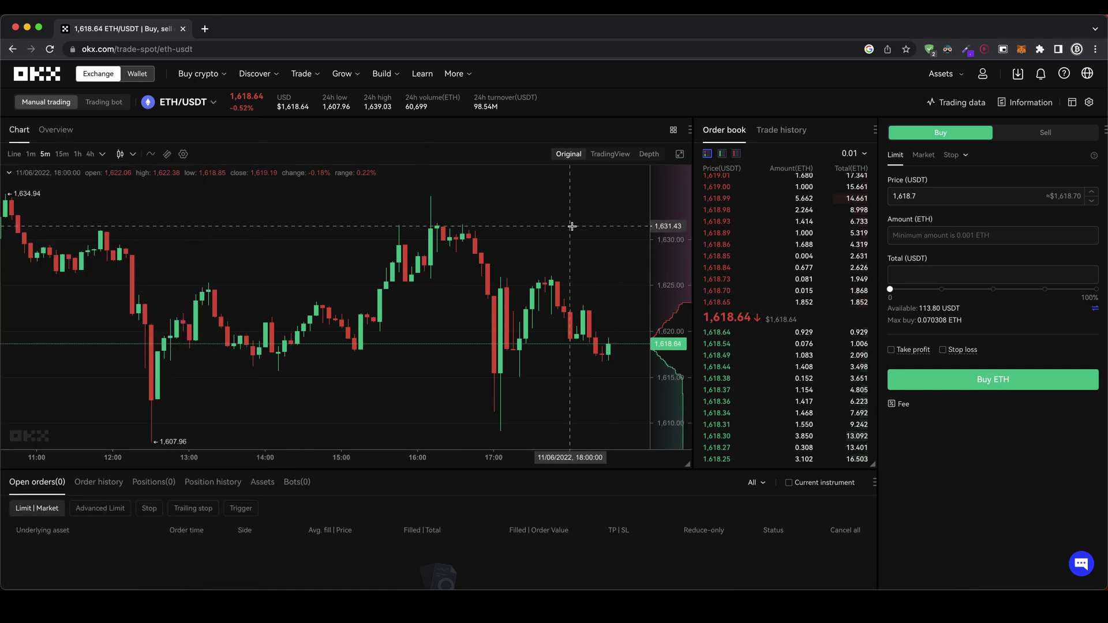
left_click(1072, 103)
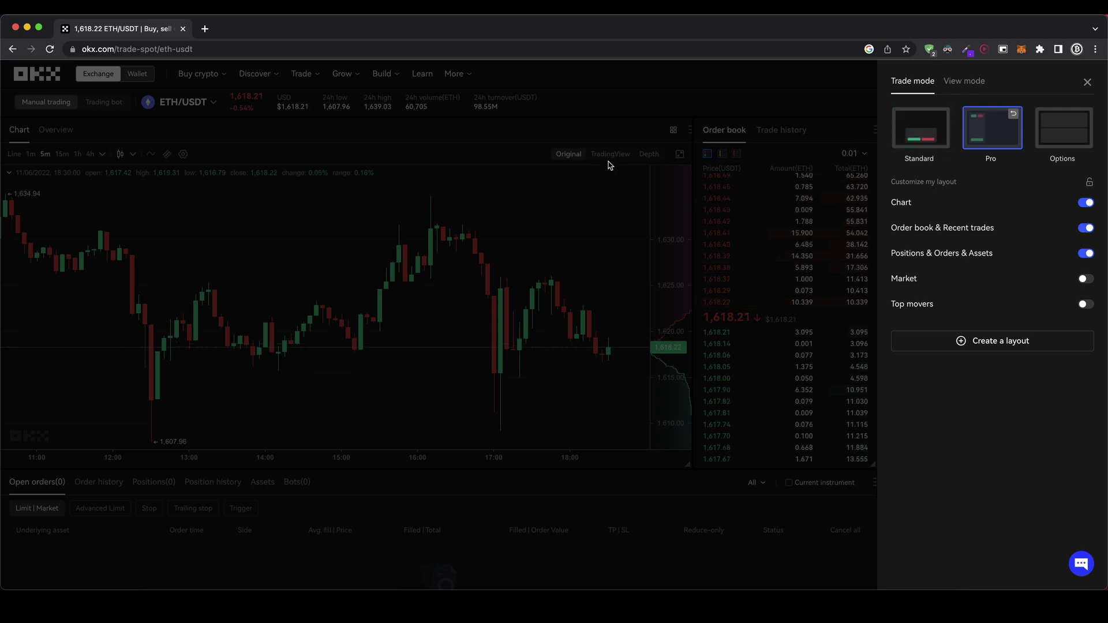
left_click(979, 135)
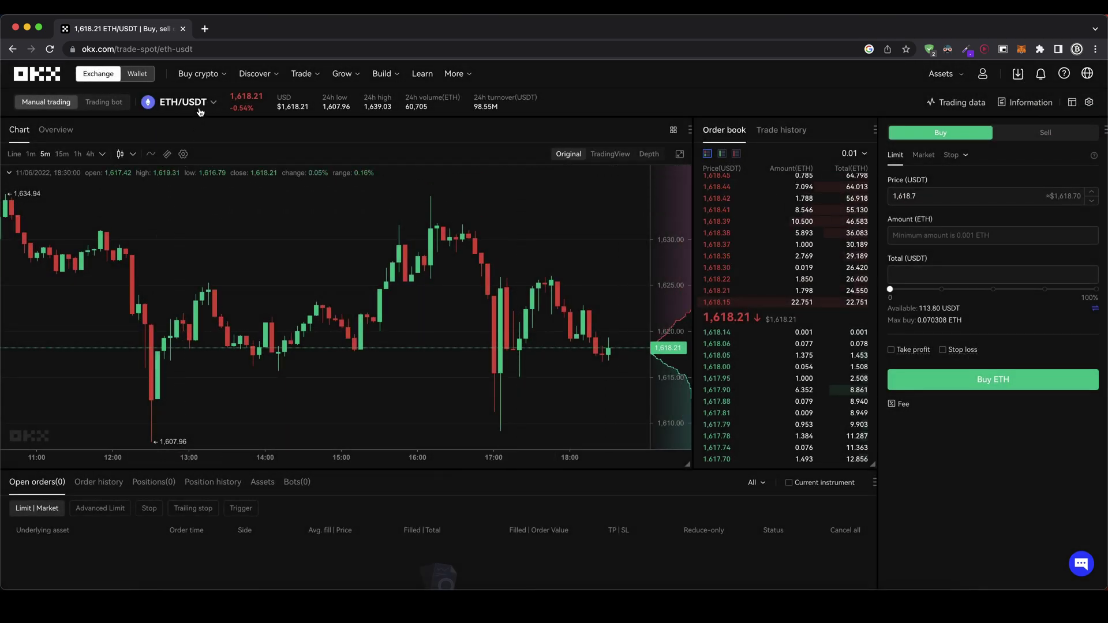
left_click(197, 113)
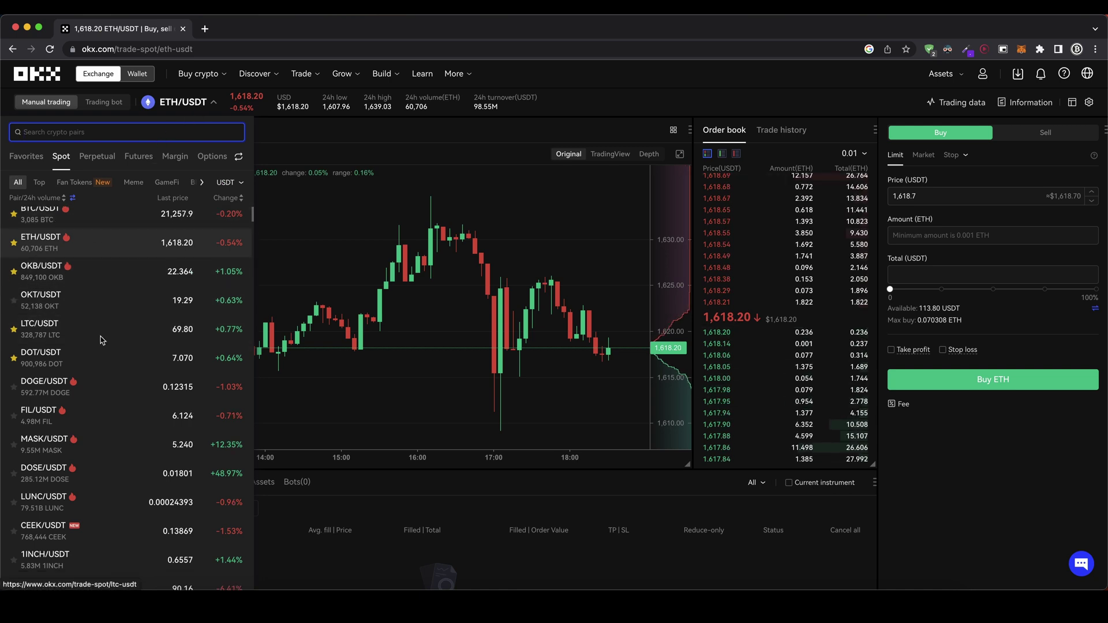
scroll(109, 346, "down", 5)
scroll(107, 363, "up", 5)
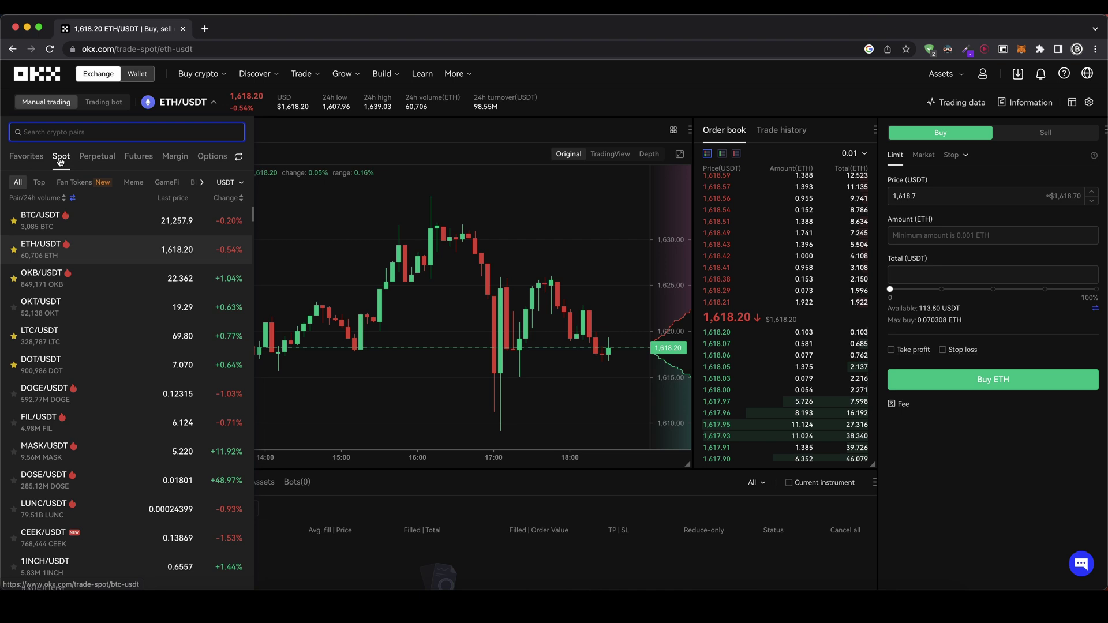
scroll(110, 461, "down", 3)
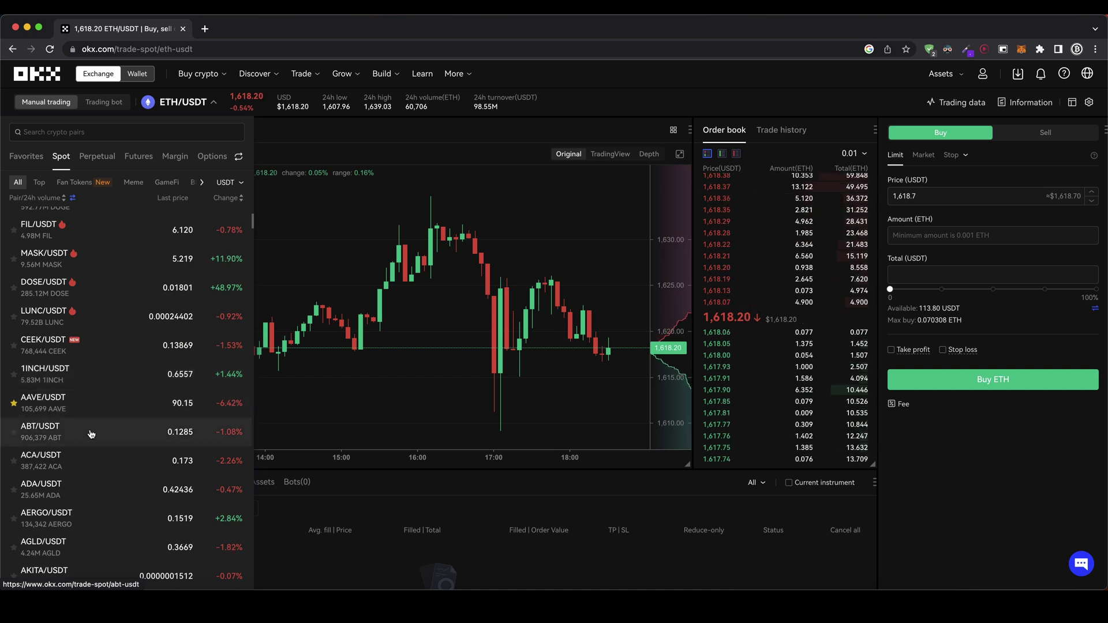
scroll(91, 347, "up", 3)
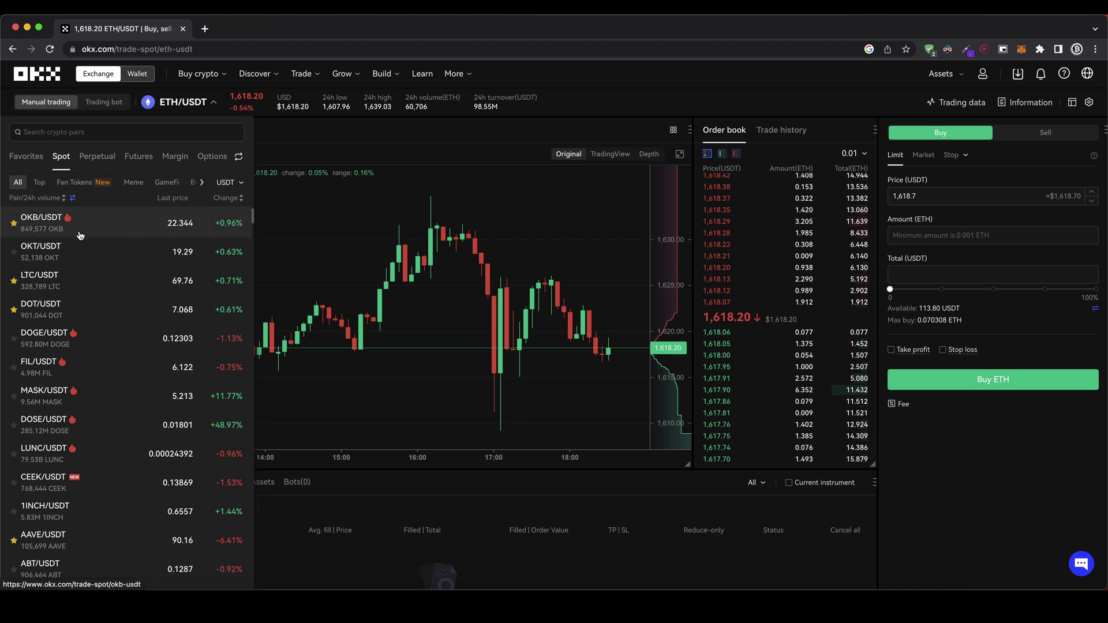
scroll(79, 234, "up", 2)
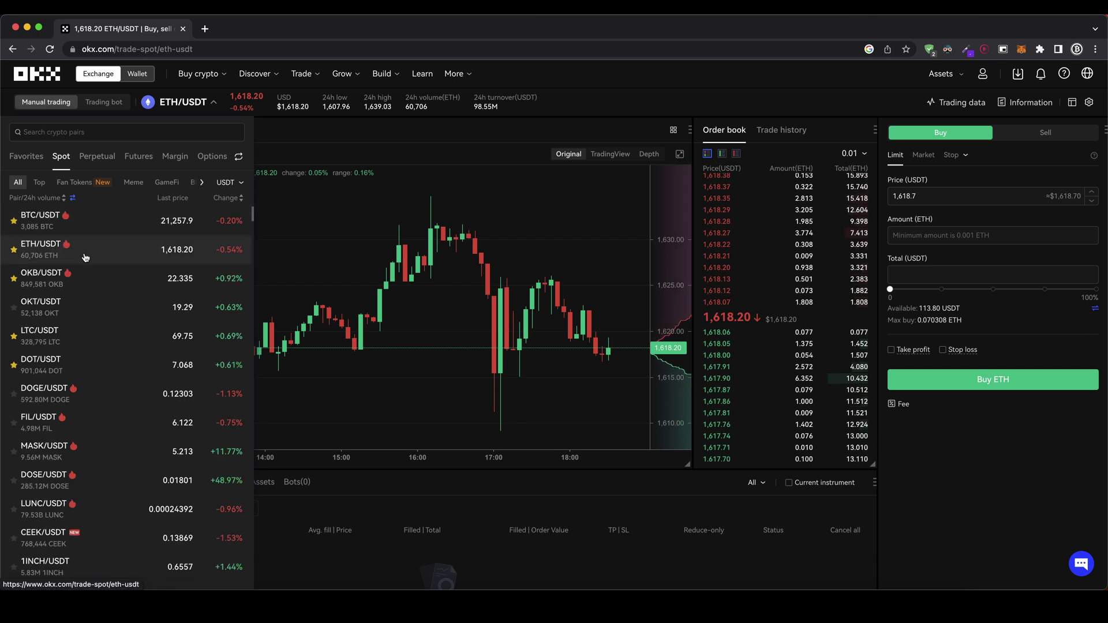
left_click(85, 252)
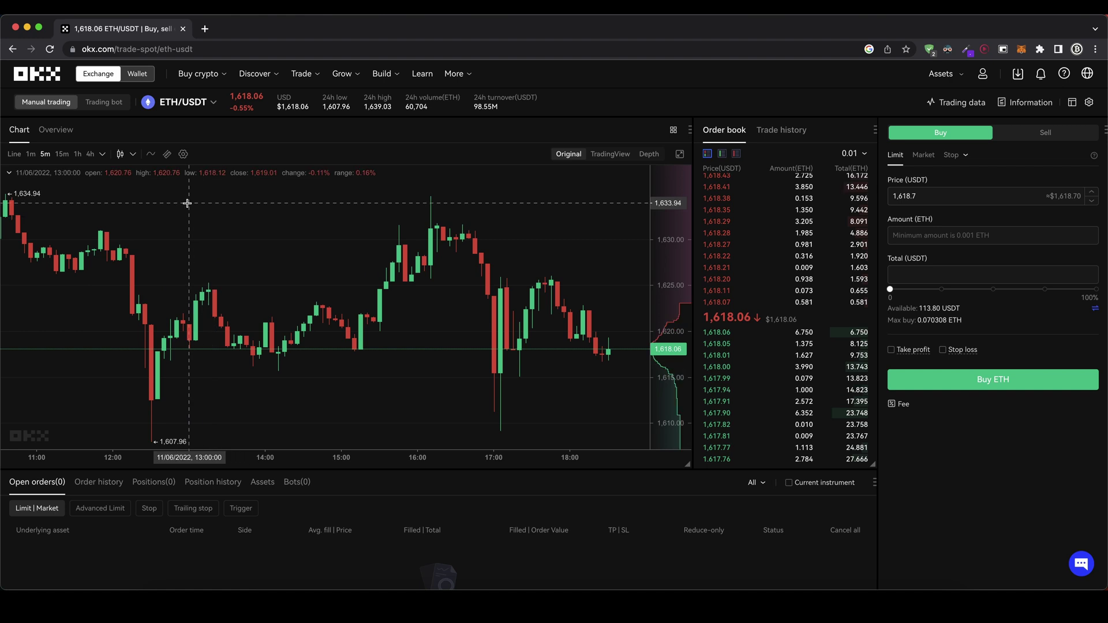
- Switch the ETH/USDT chart from 15-minute to 4-hour candles
left_click(62, 154)
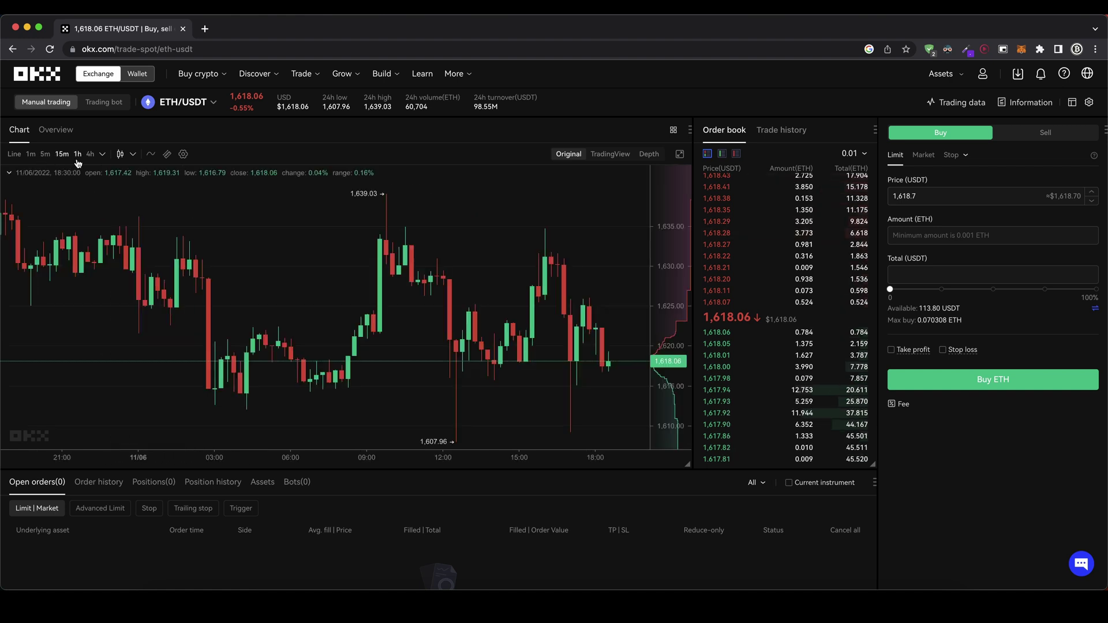
left_click(90, 154)
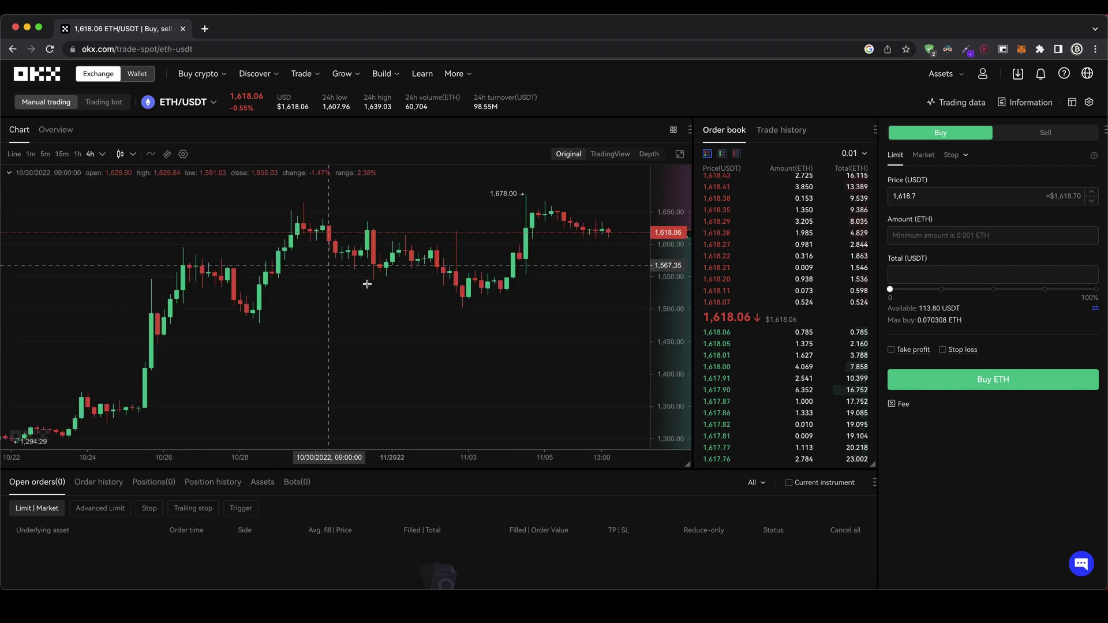
scroll(402, 273, "up", 5)
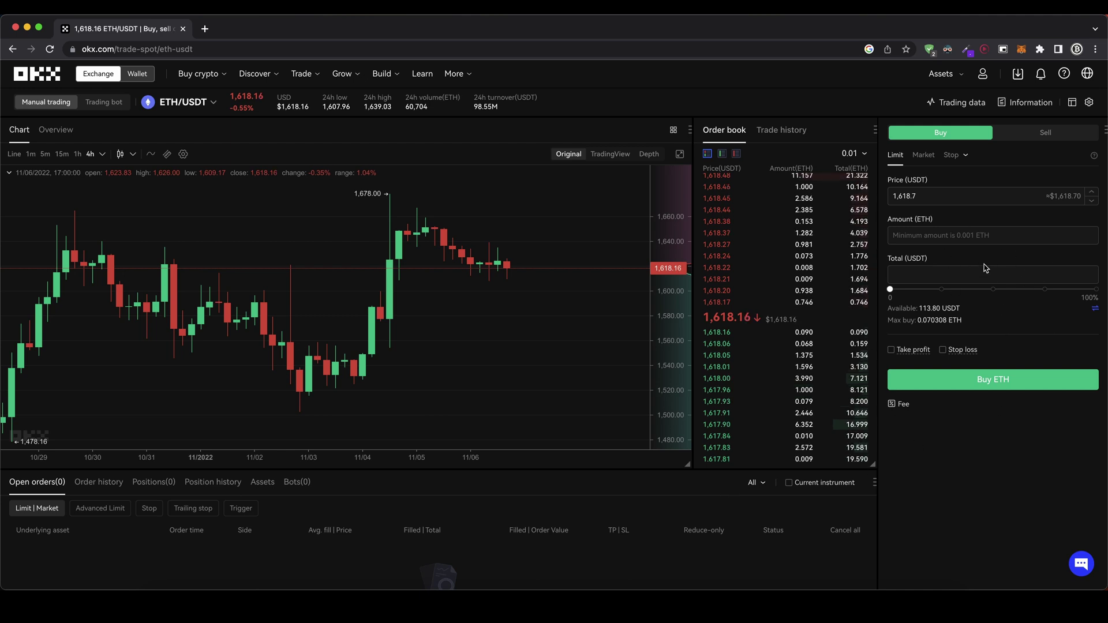
- Toggle the buy order between Market and Limit and select the limit price
left_click(924, 154)
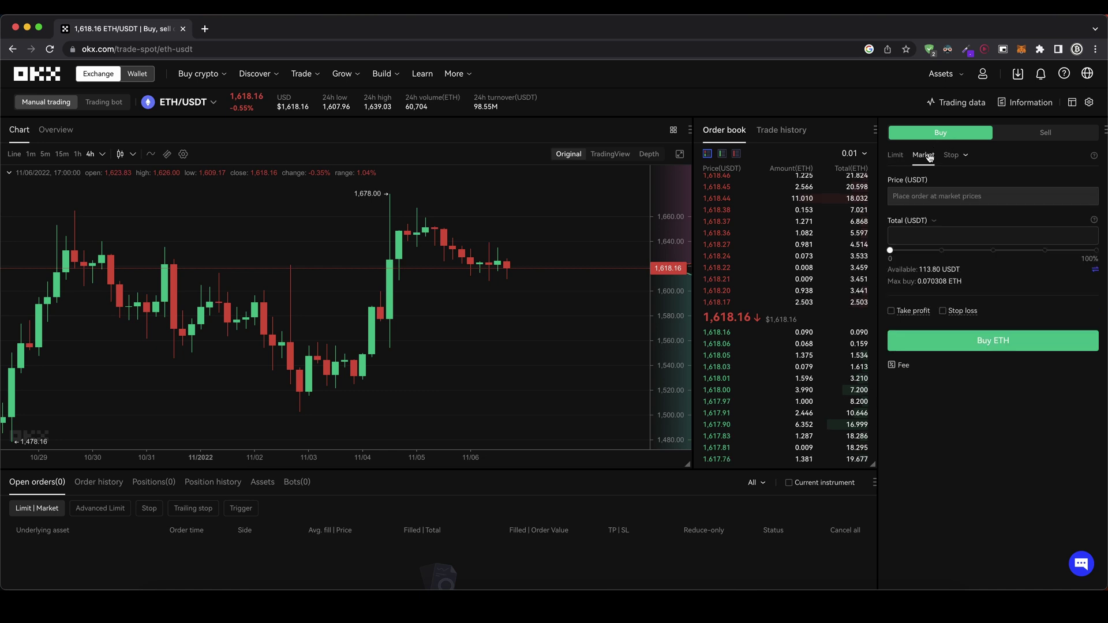
left_click(896, 154)
left_click(896, 154)
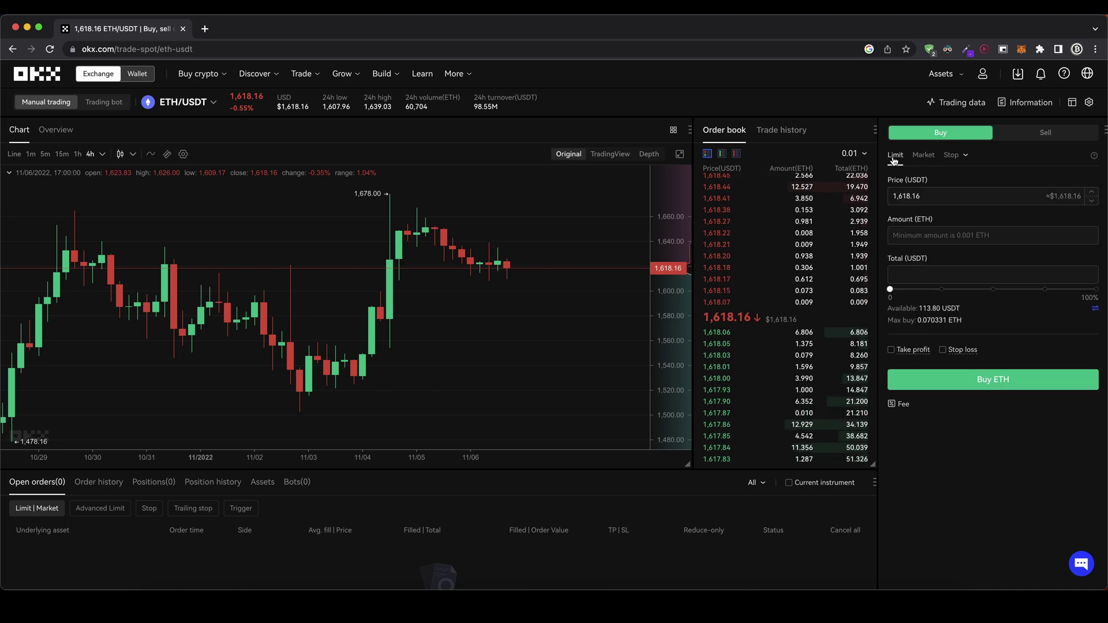
double_click(926, 195)
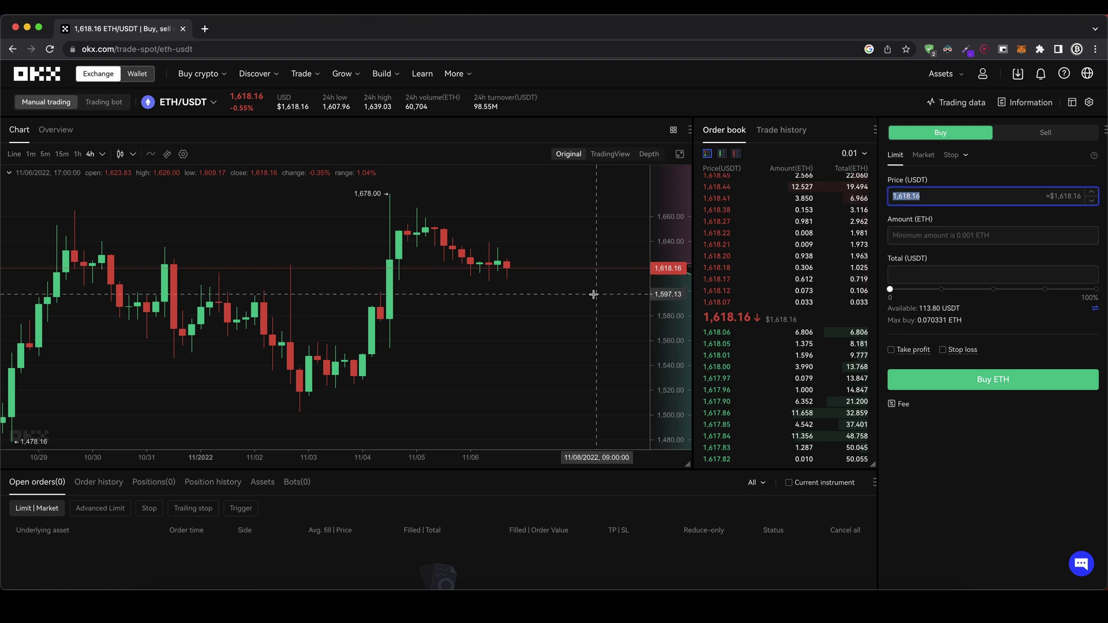
- Make it a market buy spending 100% of the available 113.80 USDT
left_click(924, 155)
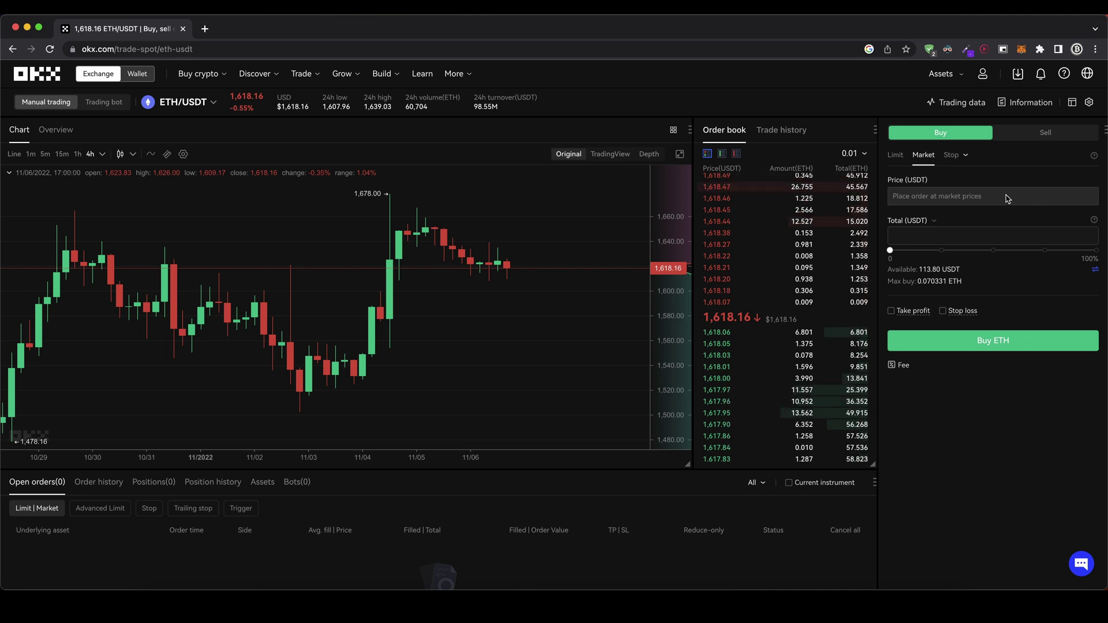
left_click(923, 236)
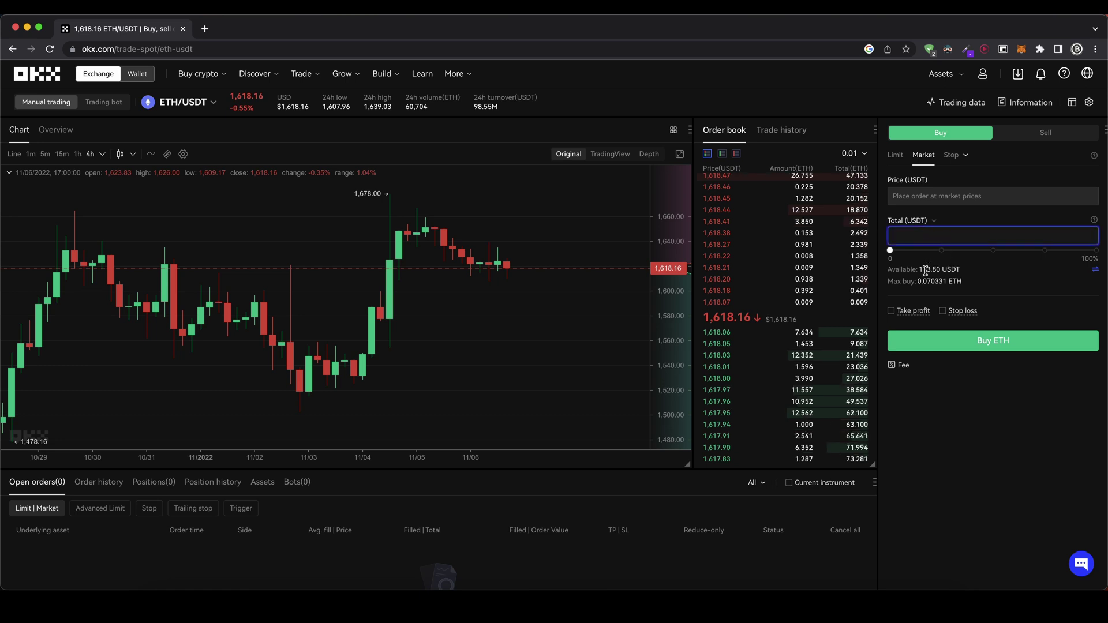
left_click_drag(920, 269, 961, 269)
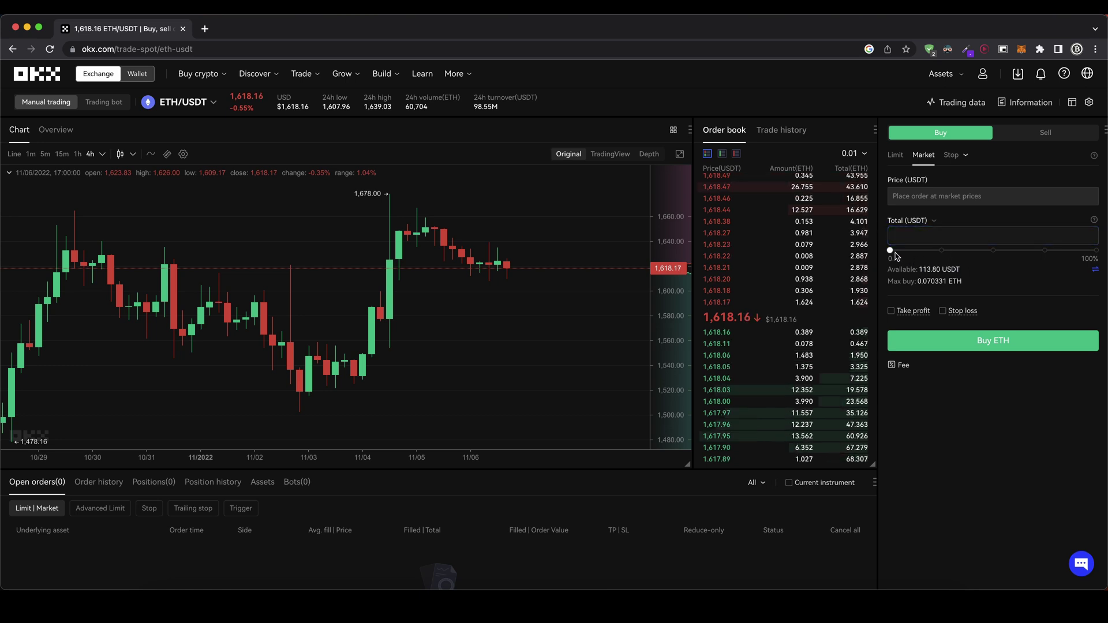
left_click_drag(889, 250, 1095, 251)
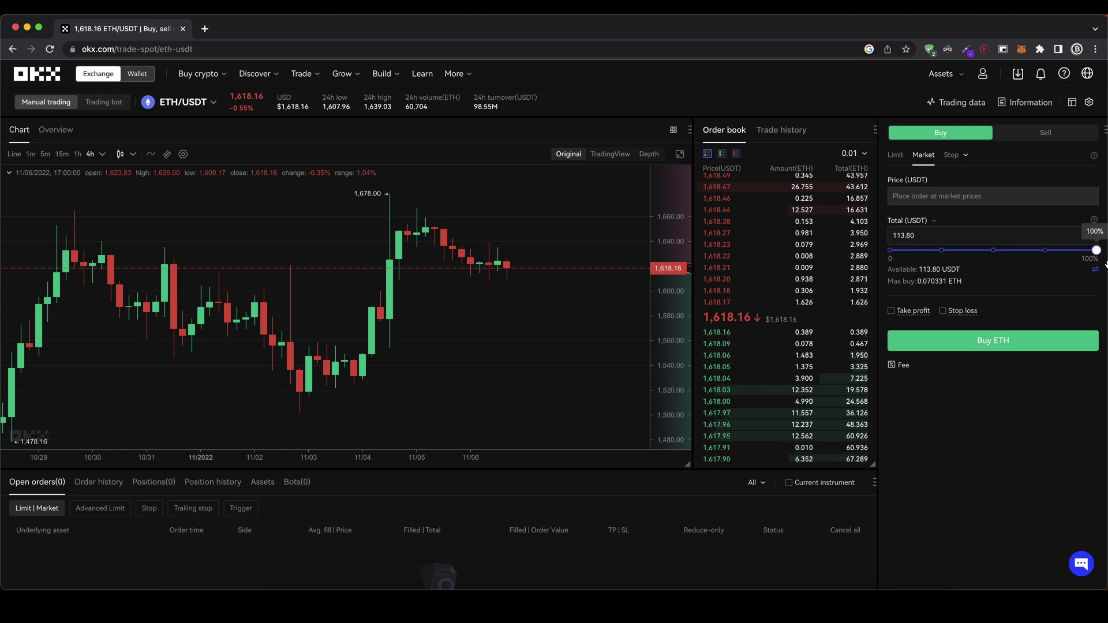
double_click(938, 269)
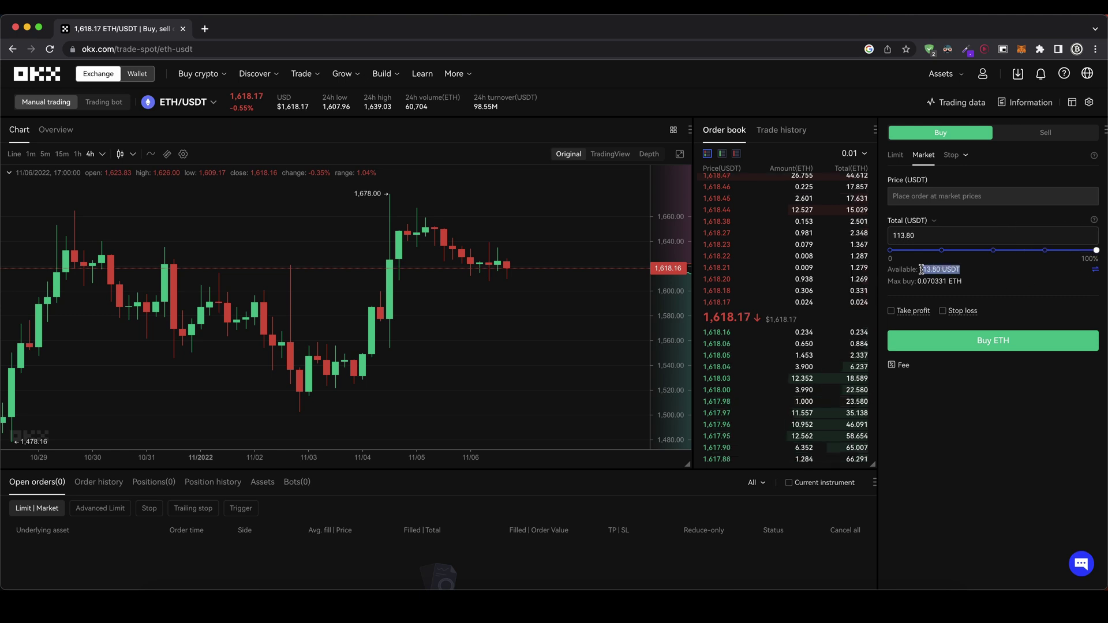
left_click(924, 236)
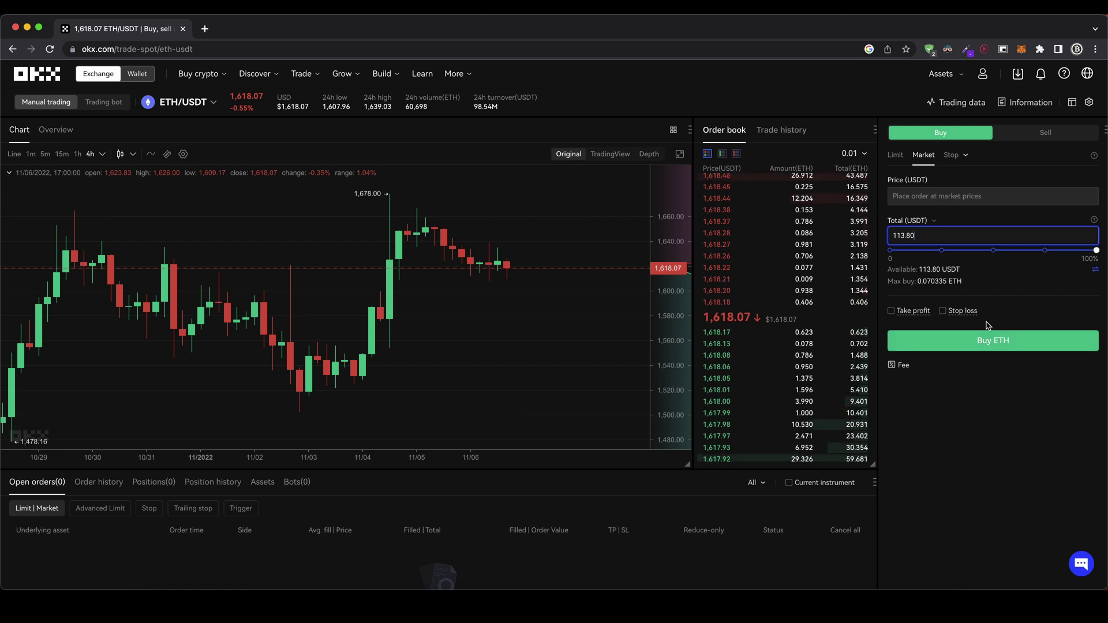
- Try the ETH Sell form's amount slider, then return to the Buy form
left_click(1045, 133)
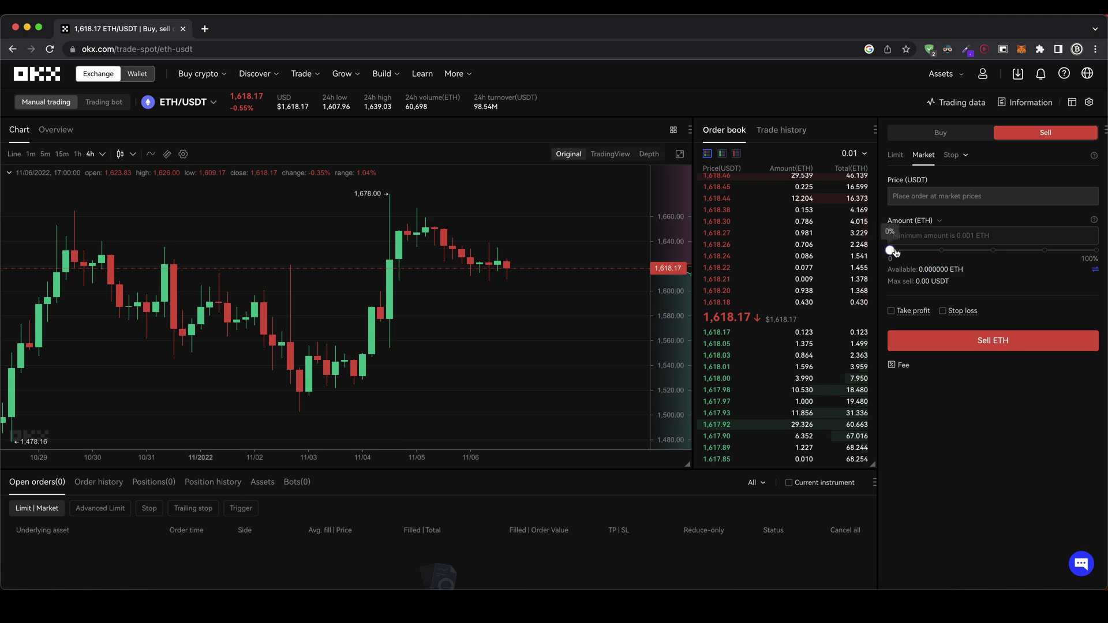
left_click_drag(890, 251, 1090, 250)
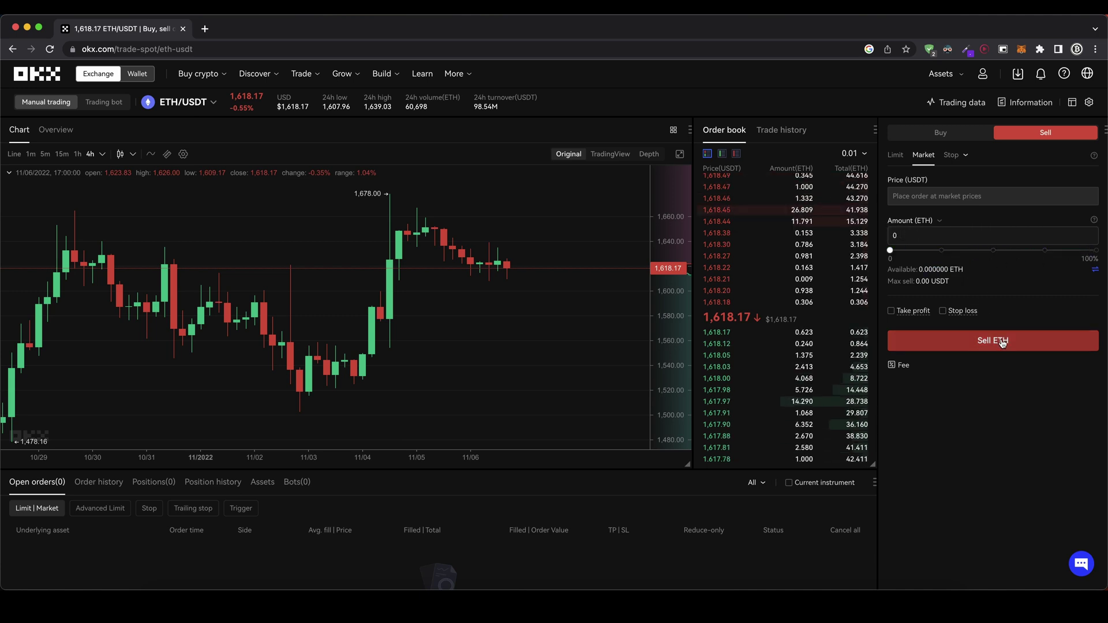
left_click(940, 132)
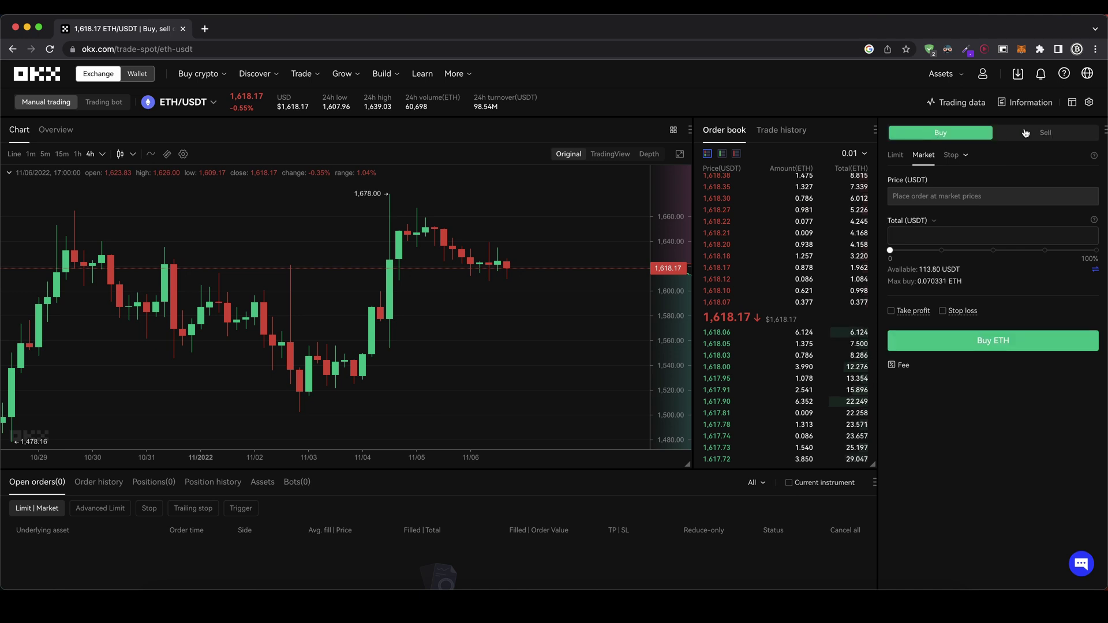
left_click(1045, 133)
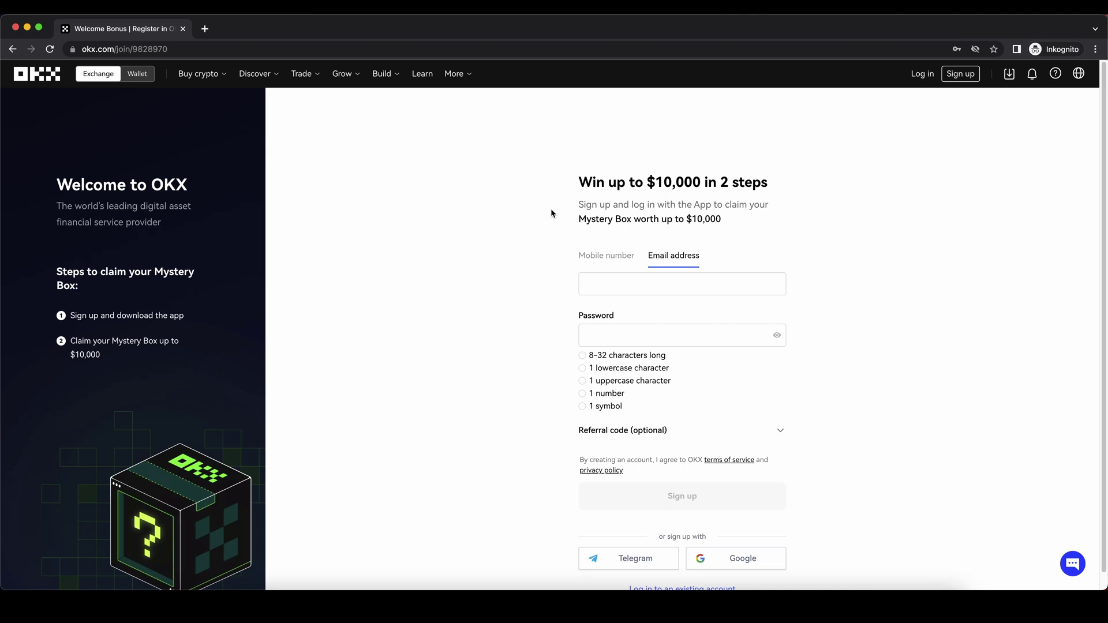
left_click(735, 218)
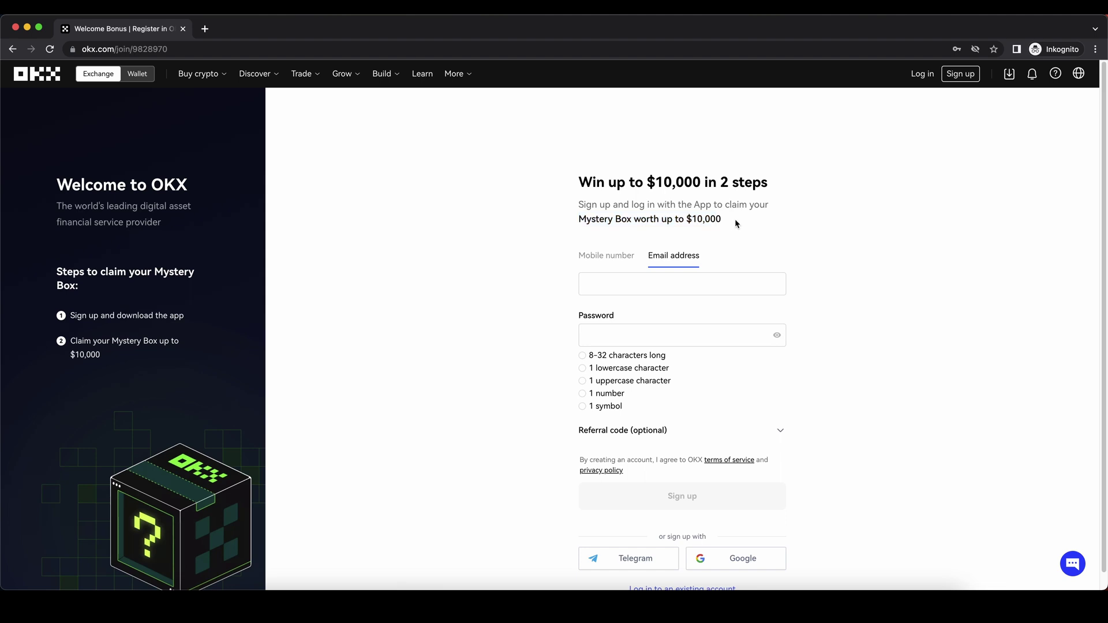